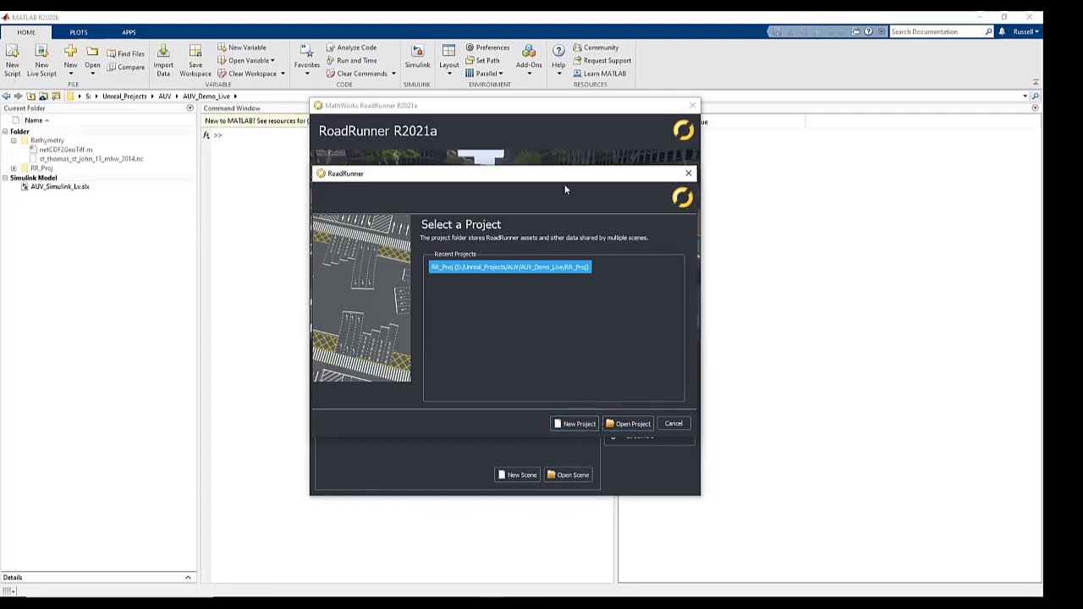
left_click_drag(558, 174, 894, 164)
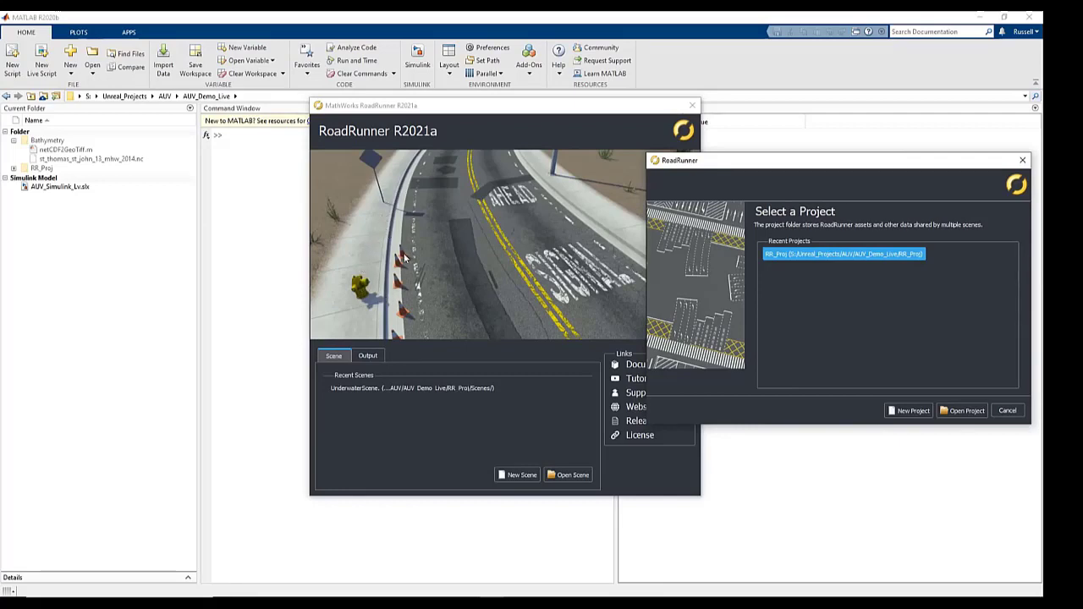
left_click_drag(726, 165, 543, 155)
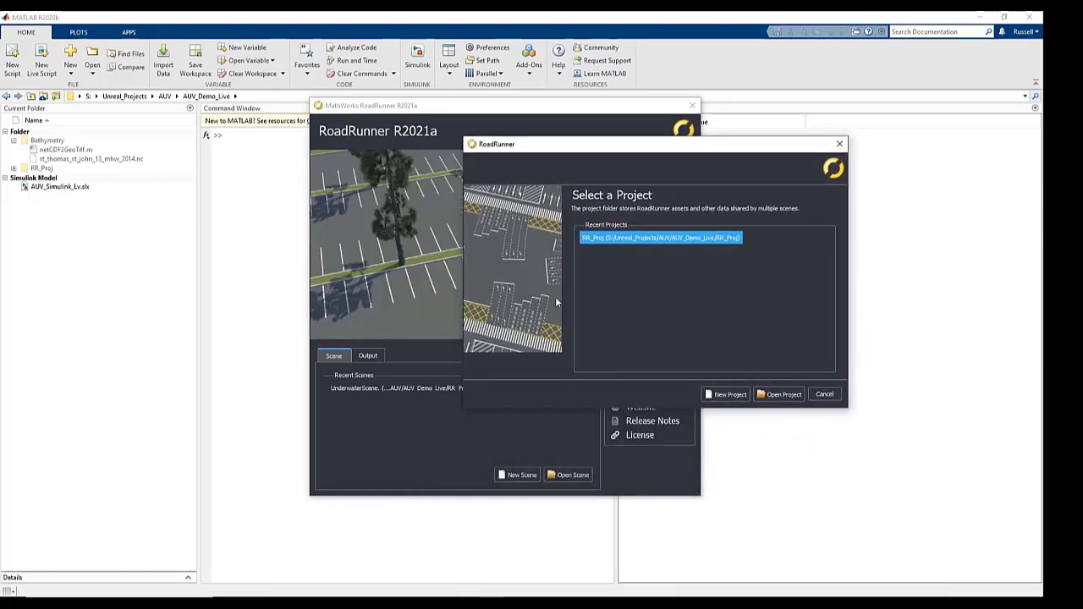
left_click_drag(589, 149, 572, 154)
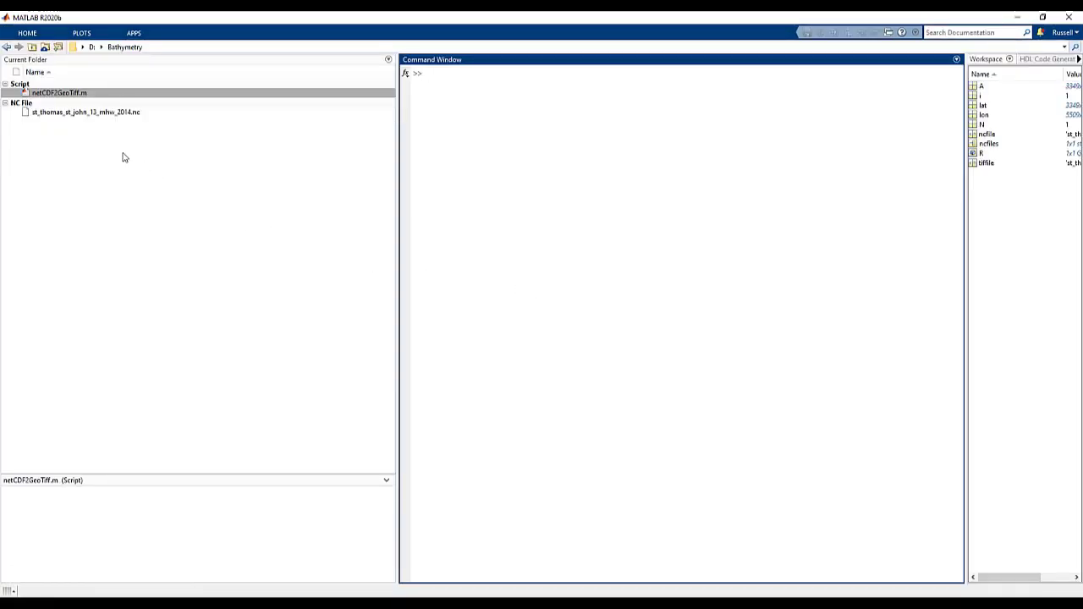
Step: Open the netCDF2GeoTiff.m script stored alongside the st_thomas_st_john_13_mhw_2014.nc bathymetry file in the Bathymetry folder
left_click(121, 154)
left_click(99, 113)
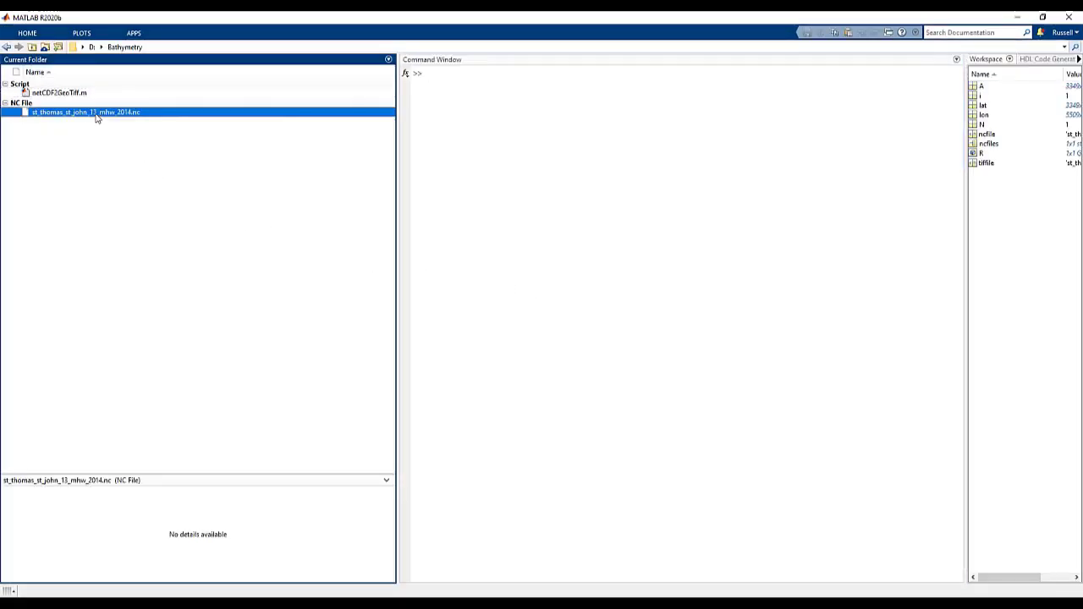
double_click(57, 93)
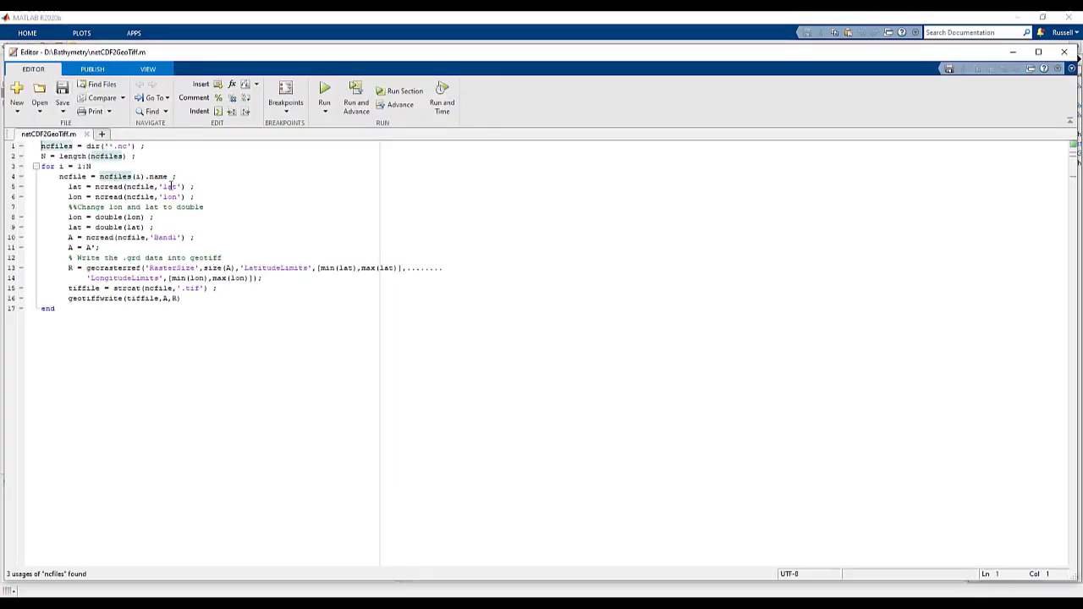
Step: Examine the script lines that read latitude, longitude and Band1, and the georasterref call that sets the raster's geographic limits
left_click_drag(197, 196, 38, 187)
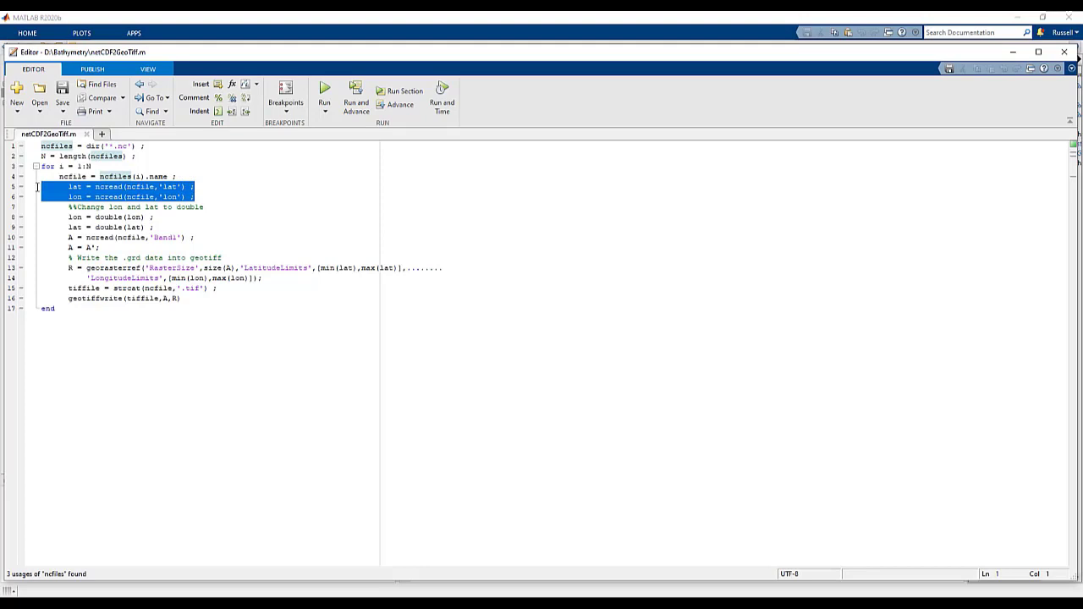
left_click(97, 227)
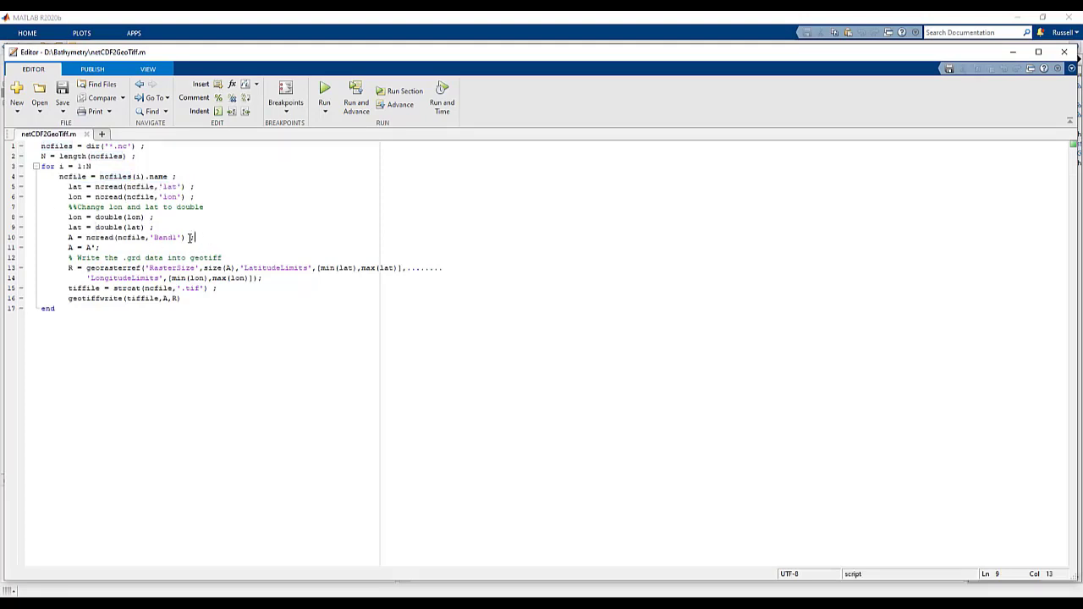
left_click_drag(190, 238, 38, 237)
left_click(141, 278)
left_click_drag(273, 279, 35, 268)
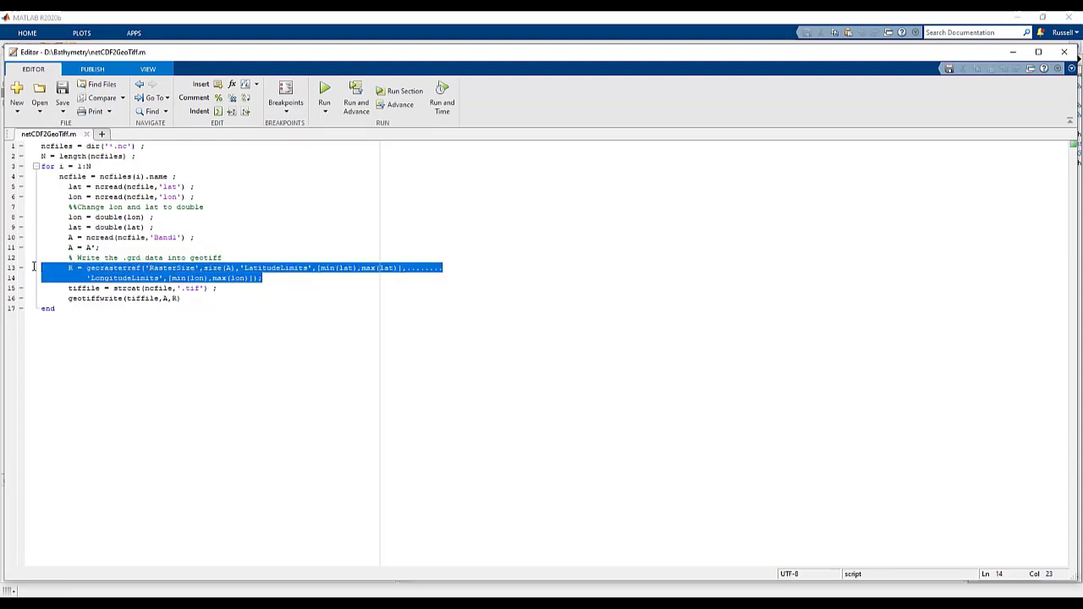
key("ctrl+End")
Step: Run the netCDF2GeoTiff script to convert the bathymetry file, and select the generated .nc.tif file in the Bathymetry folder
left_click(324, 93)
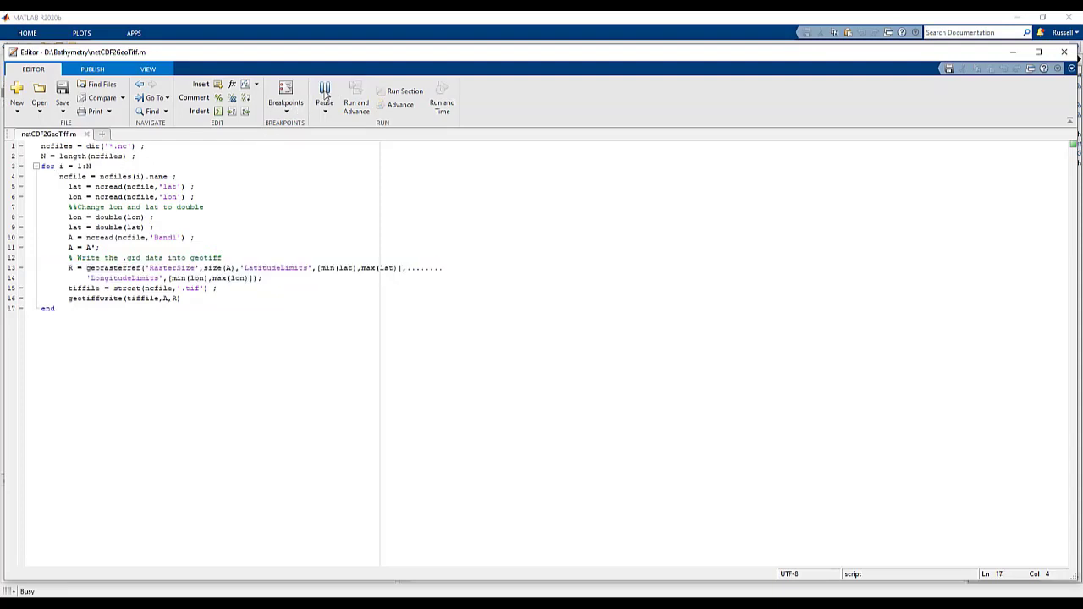
left_click(1013, 53)
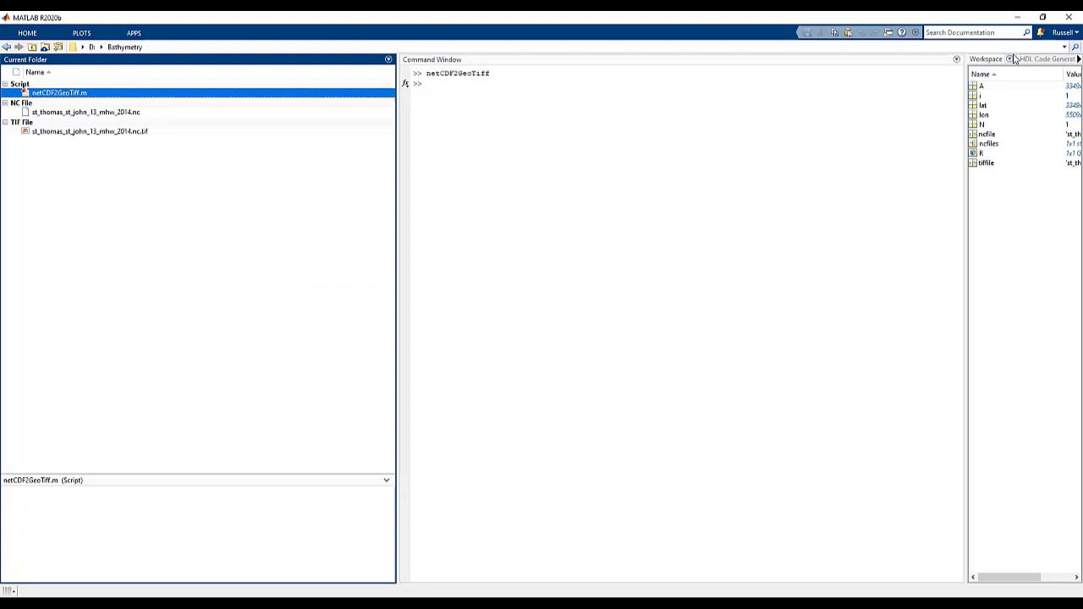
left_click(139, 133)
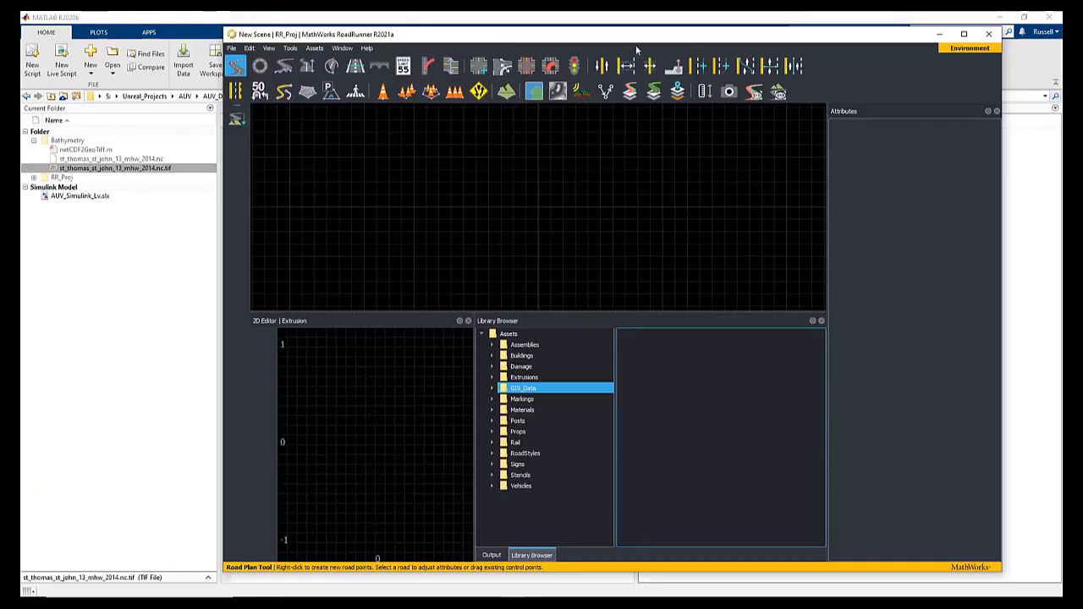
Step: Import st_thomas_st_john_13_mhw_2014.nc.tif from the Bathymetry folder into the GIS_Data asset folder of the RoadRunner project
left_click_drag(637, 41, 981, 40)
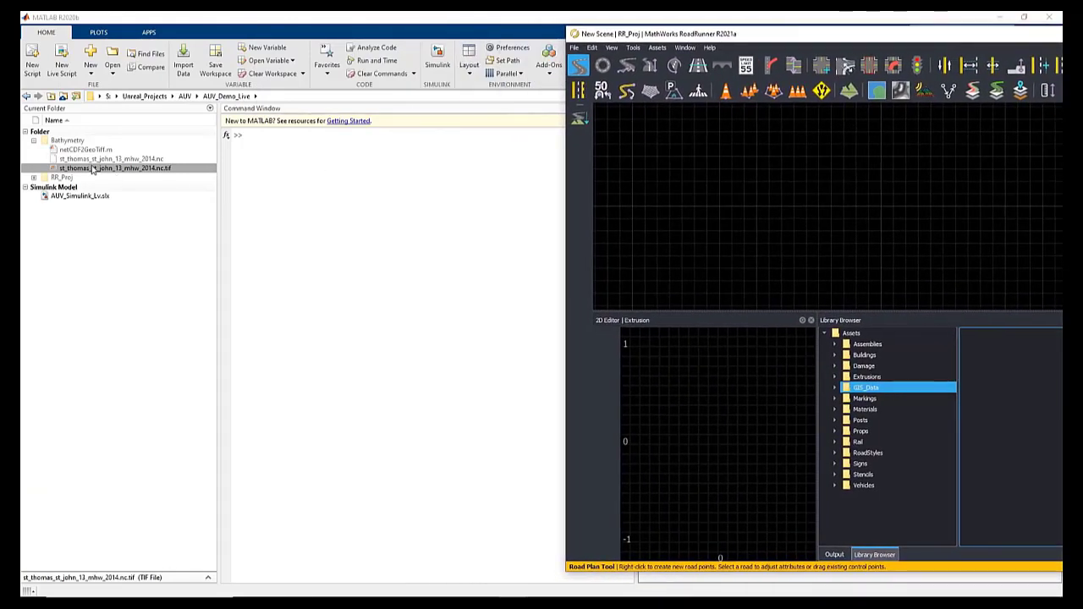
left_click_drag(95, 168, 1062, 392)
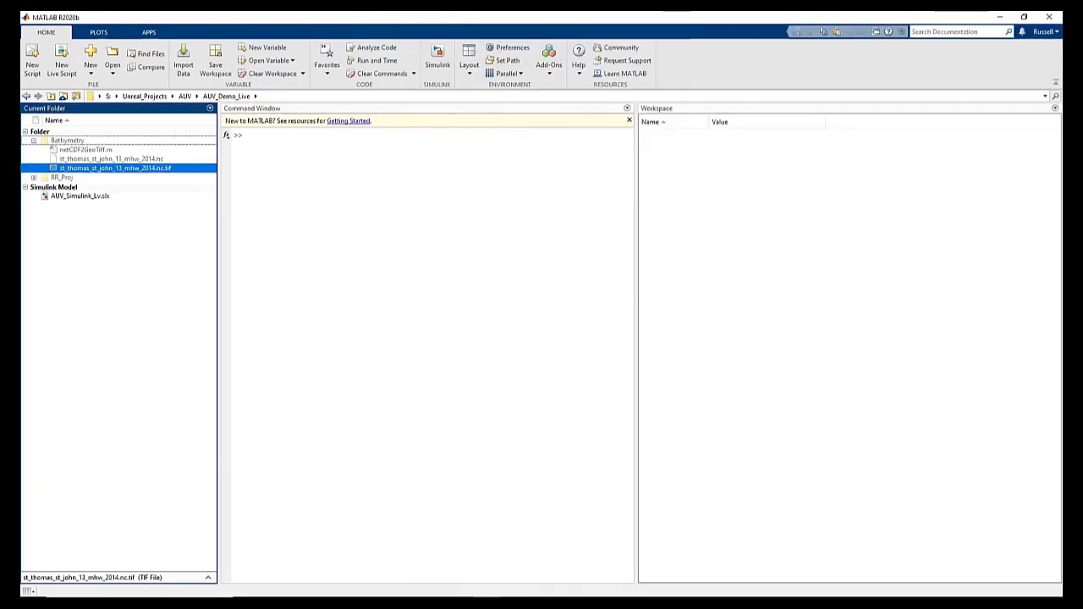
left_click_drag(1062, 91, 641, 34)
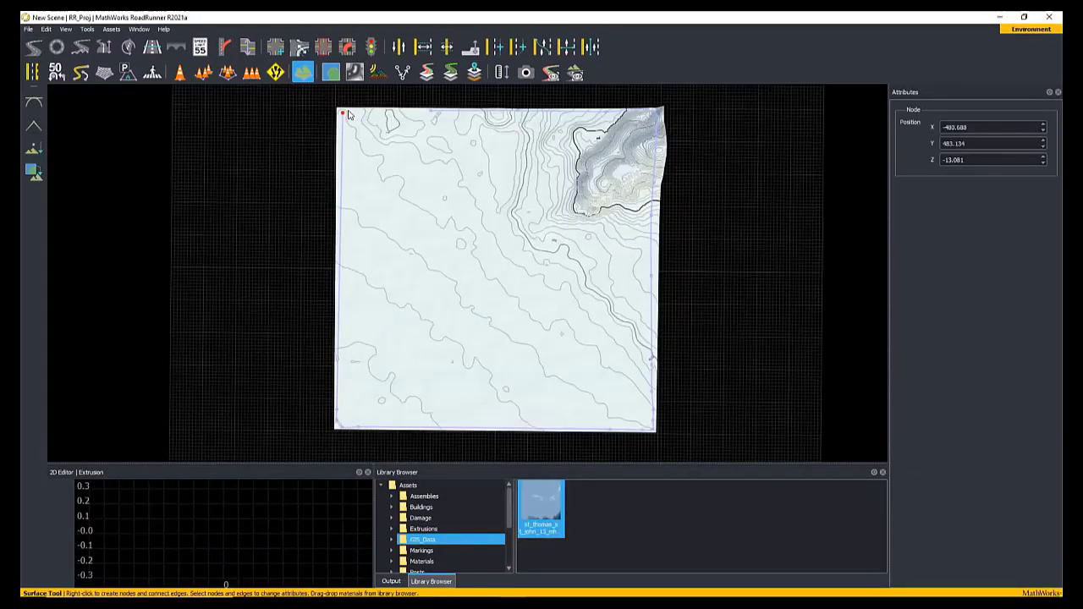
Step: Adjust the surface boundary near the terrain's upper-left corner, moving its node to about X -445, Y 492
left_click_drag(347, 114, 357, 110)
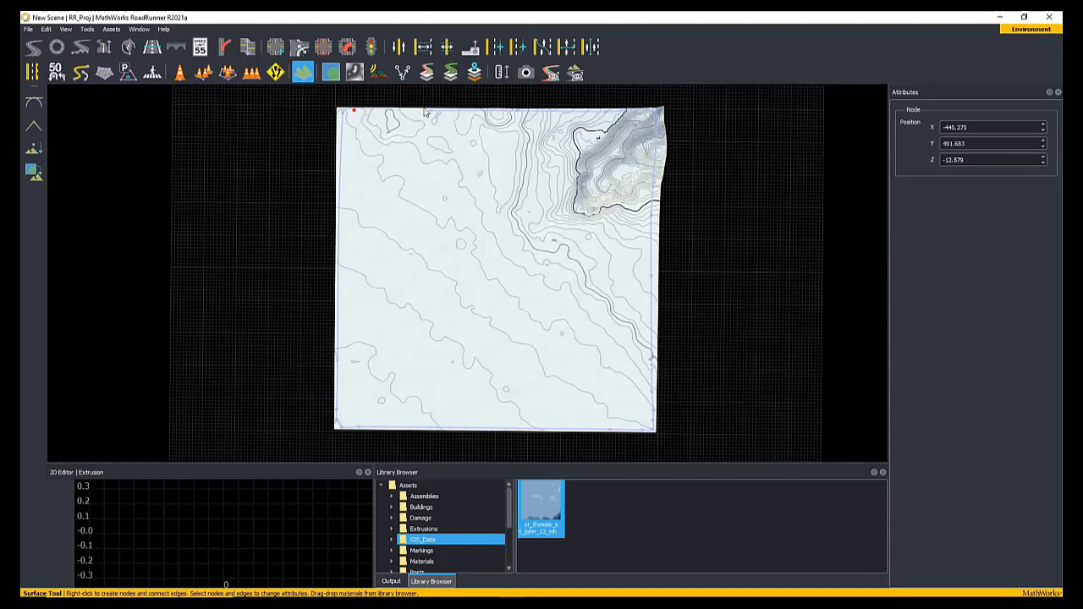
left_click_drag(429, 113, 429, 111)
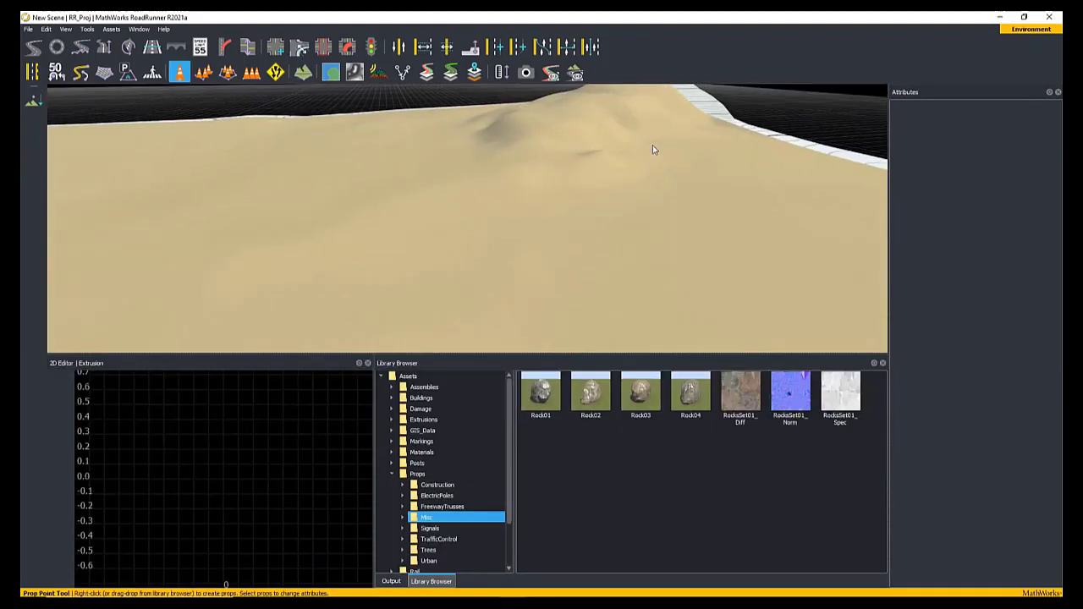
Step: Place one Rock01, Rock02, Rock03 and Rock04 prop side by side in a row on the sandy seafloor
left_click_drag(546, 376, 507, 238)
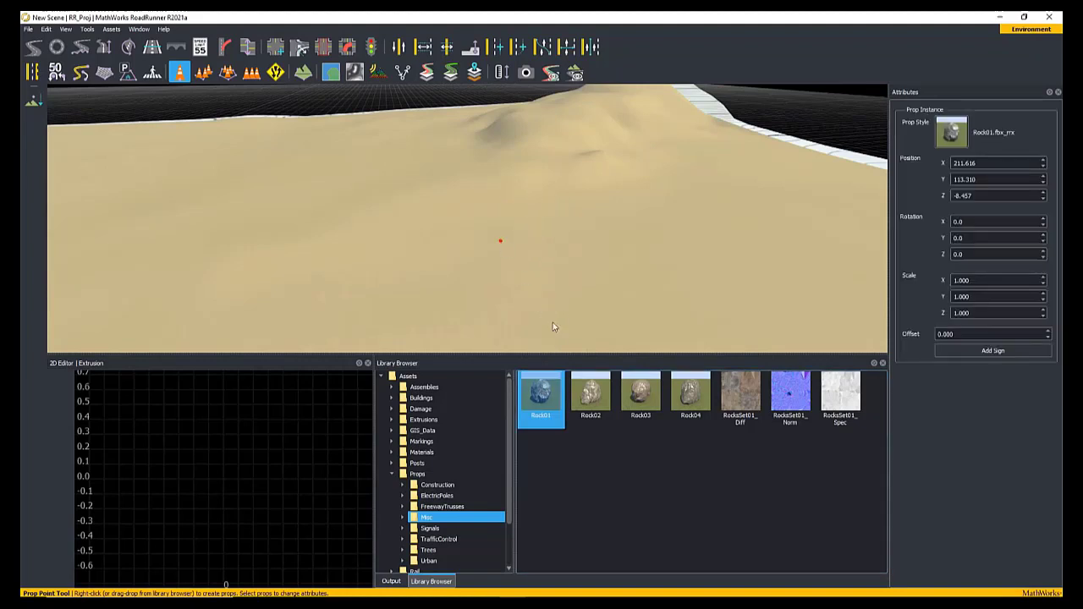
left_click_drag(591, 391, 529, 249)
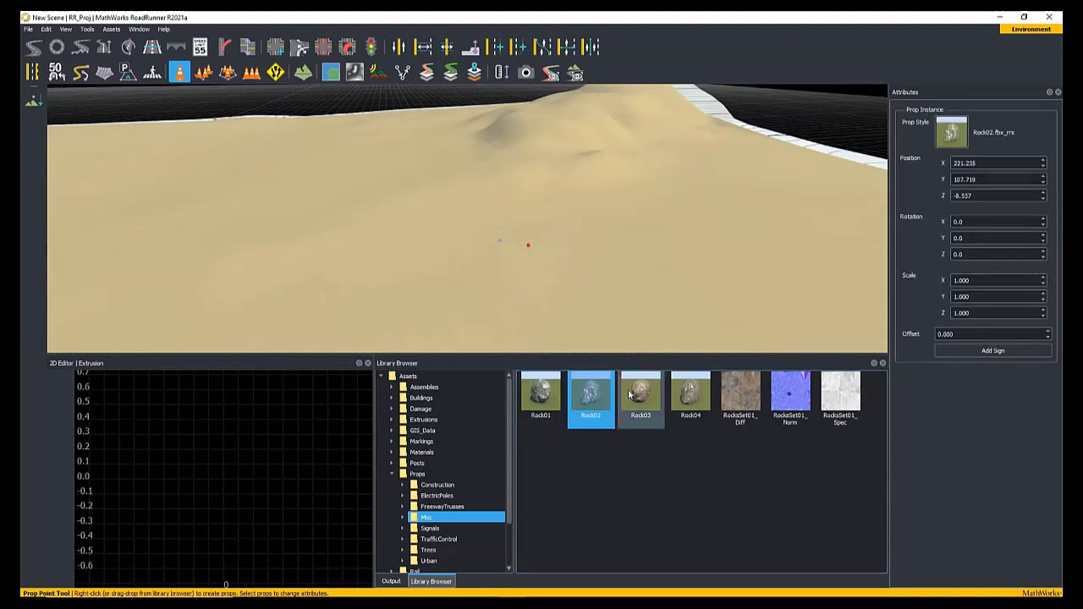
left_click_drag(640, 390, 561, 249)
mouse_move(691, 391)
left_mouse_down()
mouse_move(659, 316)
mouse_move(598, 240)
left_mouse_up()
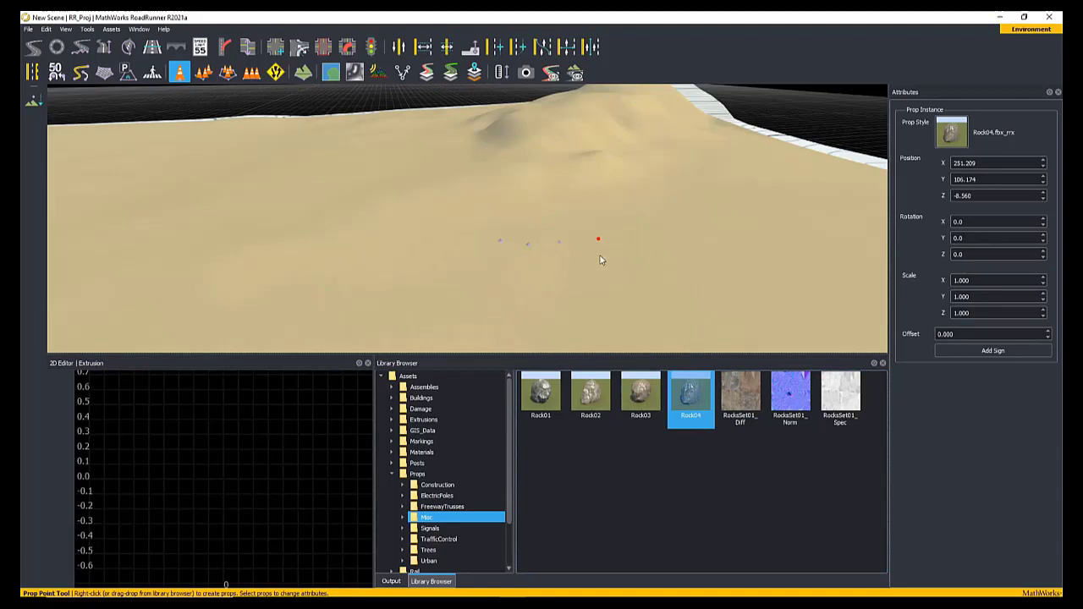
Step: Draw a four-point prop polygon filled with RockClutter over the western part of the seafloor terrain
left_click(226, 73)
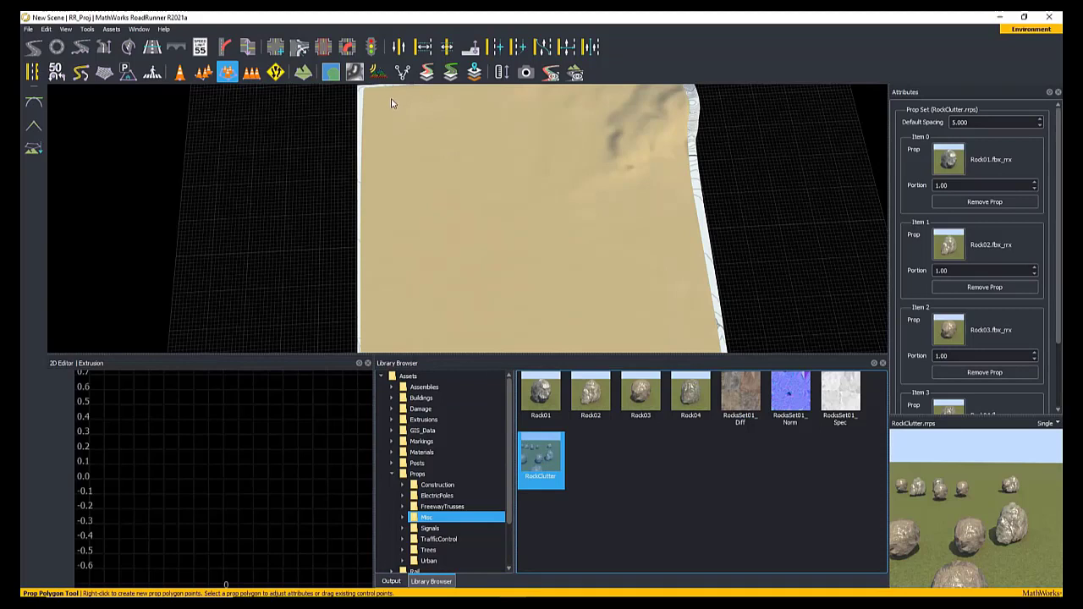
right_click(385, 95)
right_click(507, 96)
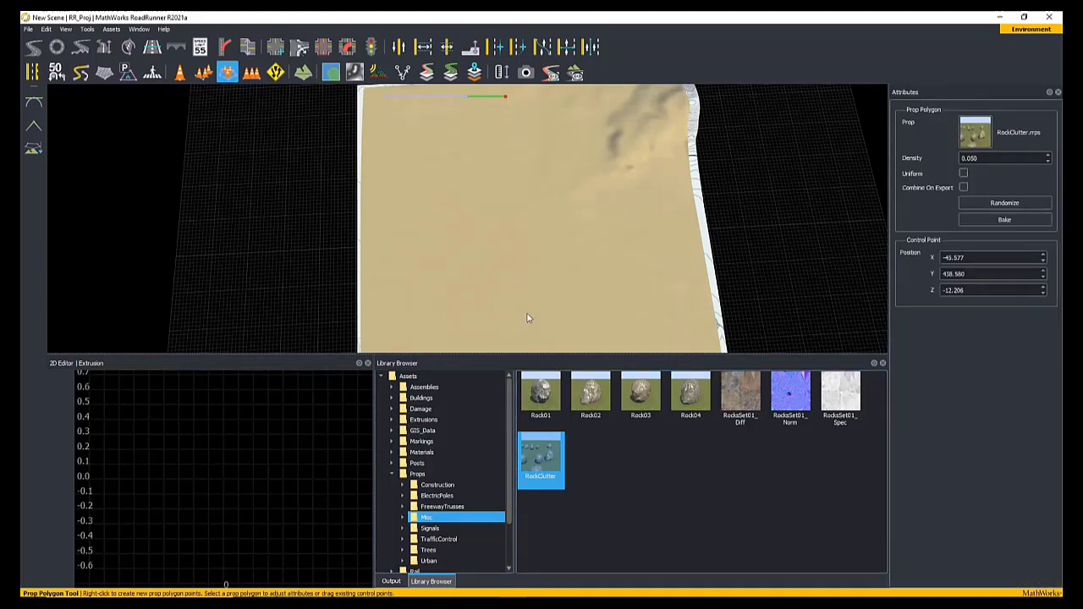
right_click(548, 334)
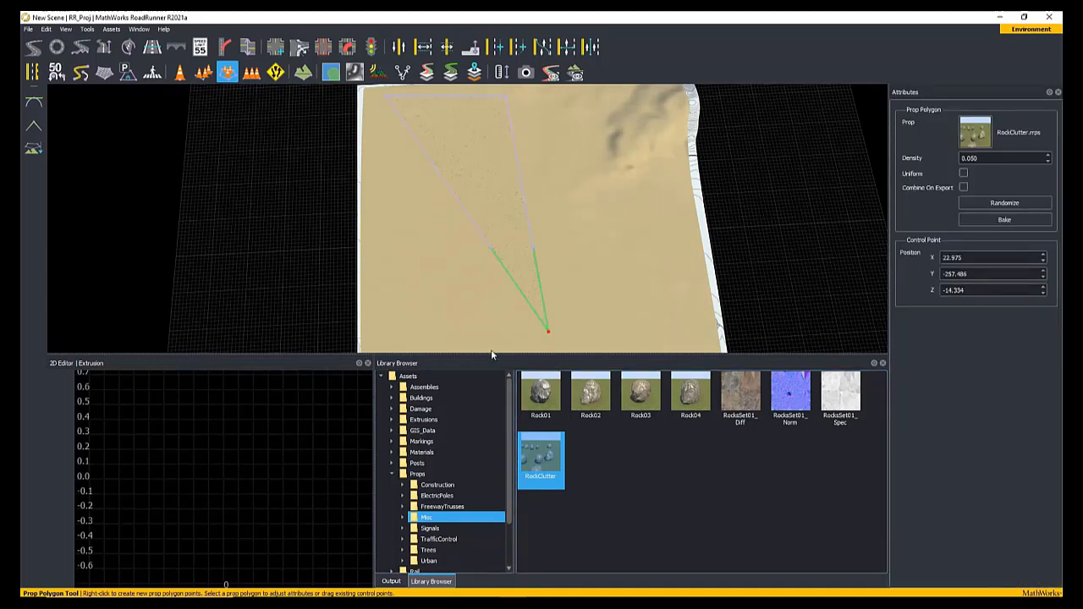
right_click(390, 344)
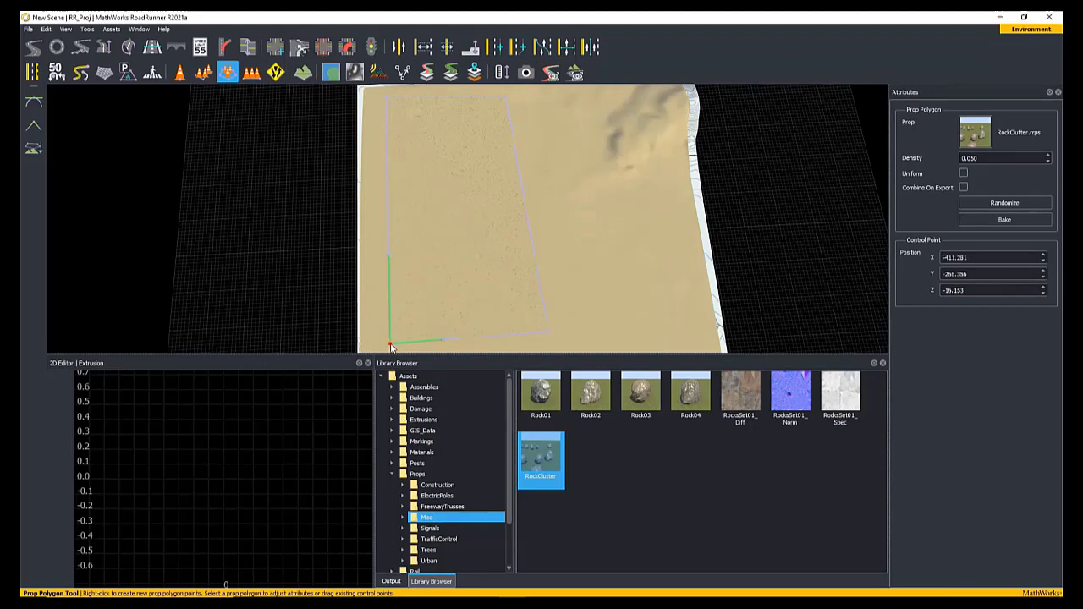
Step: Move the rock polygon's lower-right control point slightly outward and bend its right edge into a wide bulging curve
left_click(548, 334)
left_click_drag(548, 333, 561, 336)
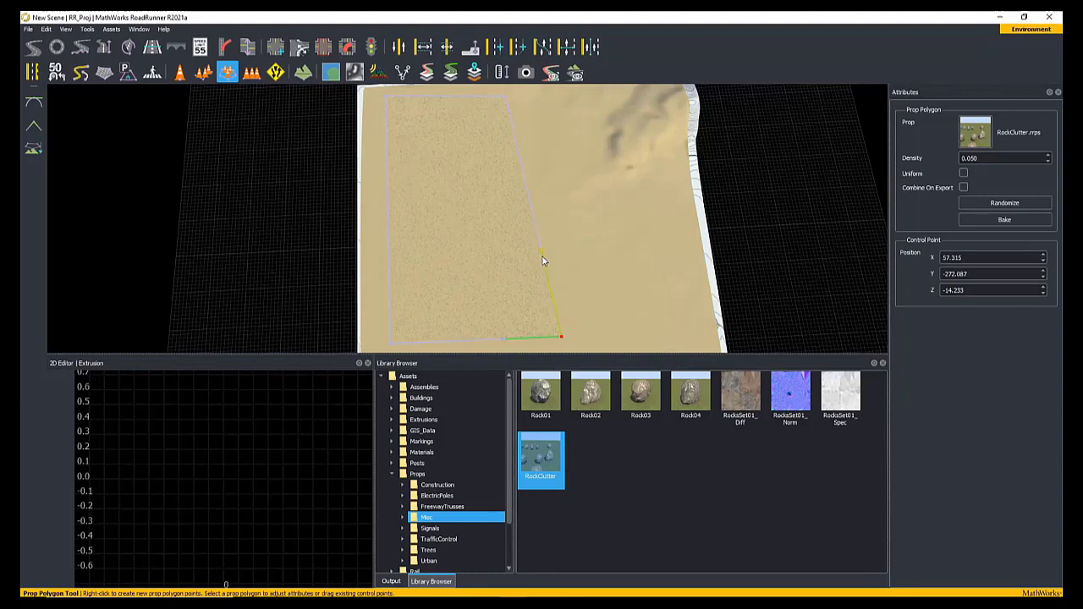
left_click_drag(542, 252, 775, 333)
Step: Move the rock polygon's lower-left control point inward and reshape both of its tangents to round that corner
left_click(390, 344)
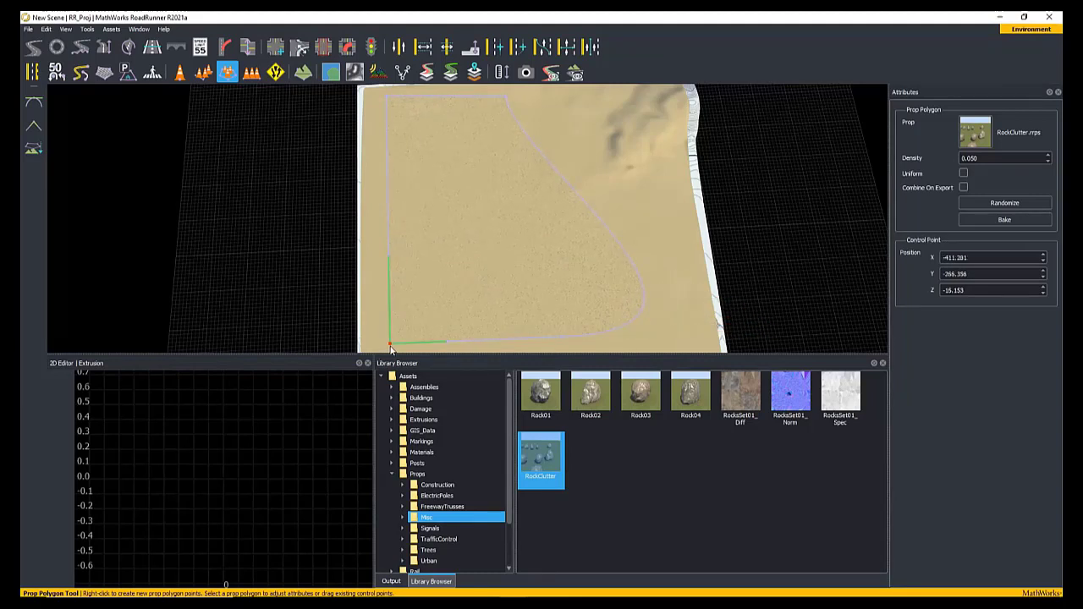
left_click_drag(391, 345, 428, 300)
left_click_drag(414, 235, 362, 240)
left_click(473, 315)
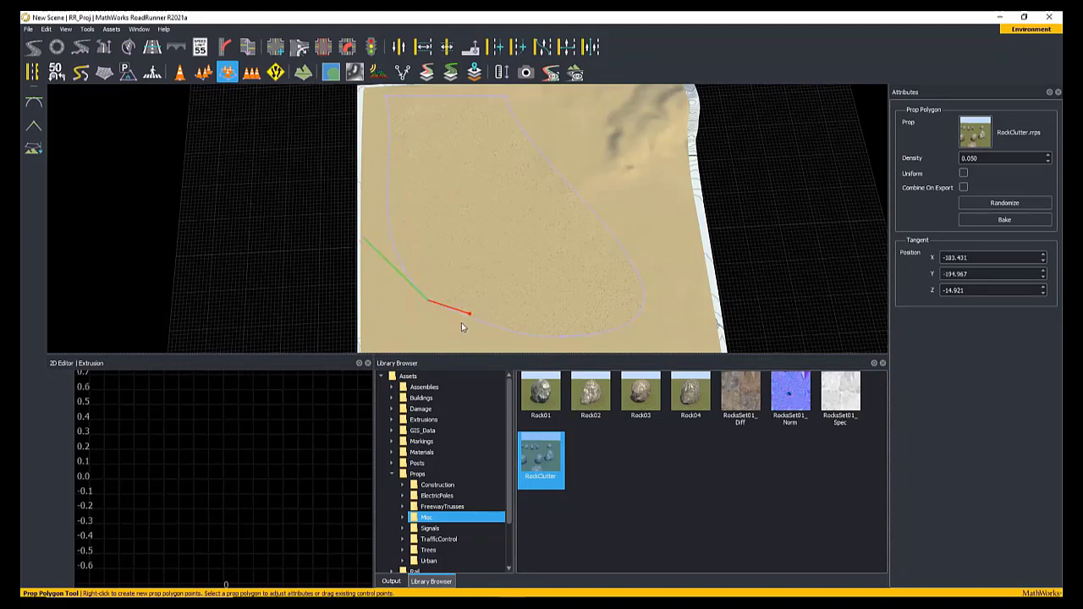
left_click_drag(394, 343, 463, 377)
Step: Extend the rock polygon's lower-right side toward the terrain's east edge and adjust the tangents to flatten its long diagonal edge
left_click(568, 347)
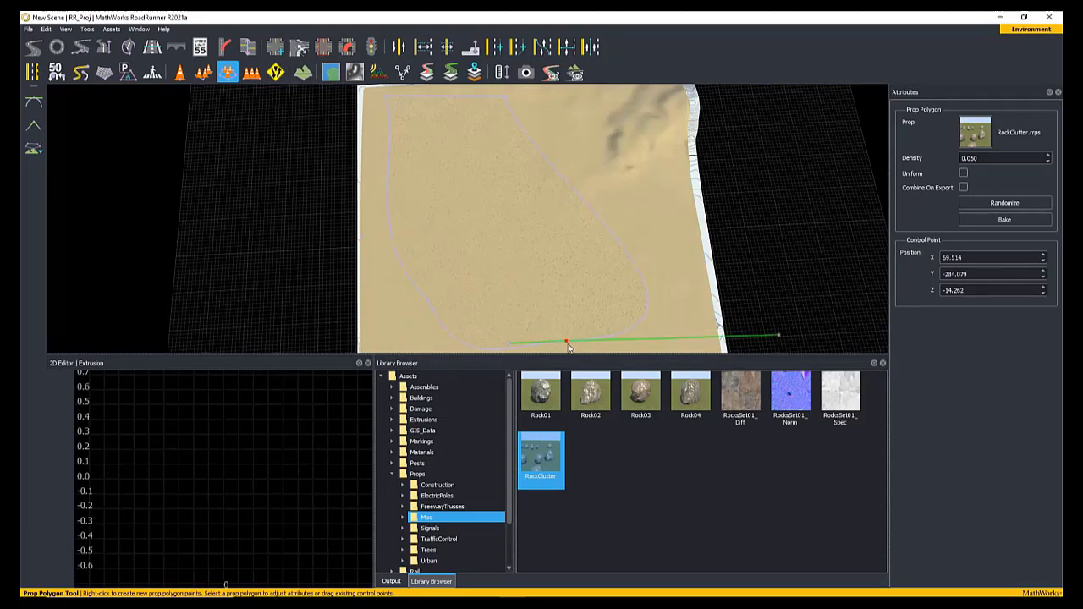
left_click_drag(780, 341, 762, 321)
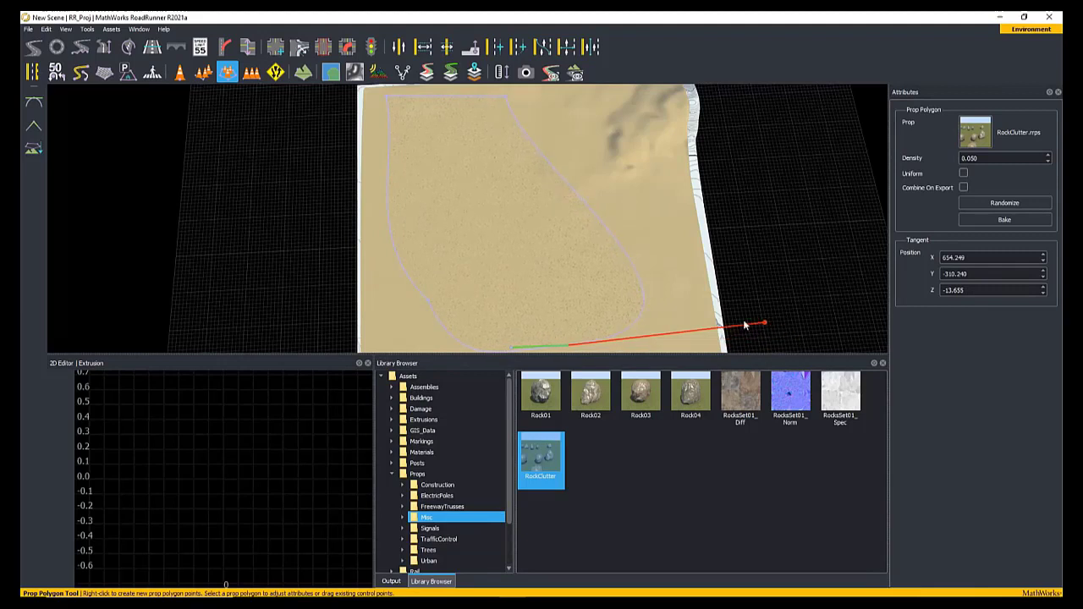
left_click(624, 332)
left_click_drag(626, 332, 669, 345)
left_click_drag(742, 294, 600, 256)
Step: Adjust the lower-left control point's upper tangent to smooth the rock polygon's left edge, and select the whole polygon
left_click(423, 303)
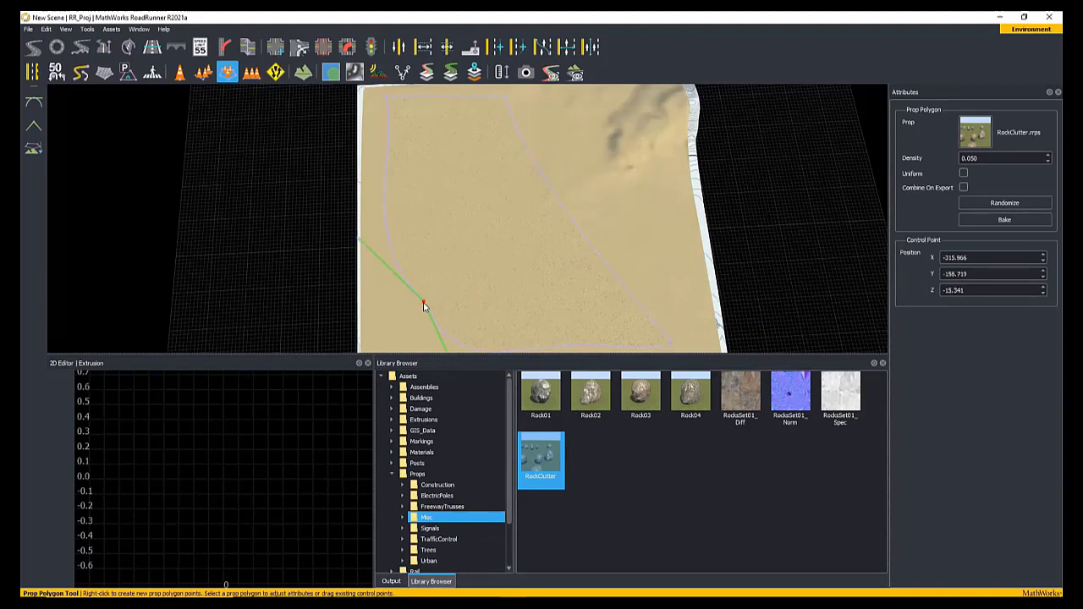
left_click_drag(350, 244, 381, 219)
left_click(429, 342)
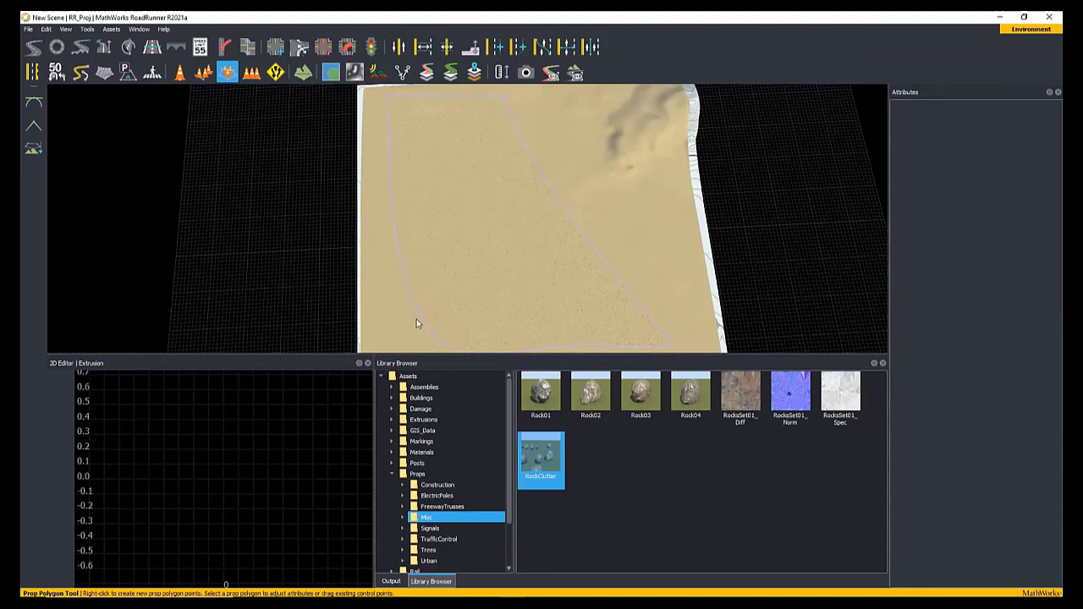
left_click(416, 316)
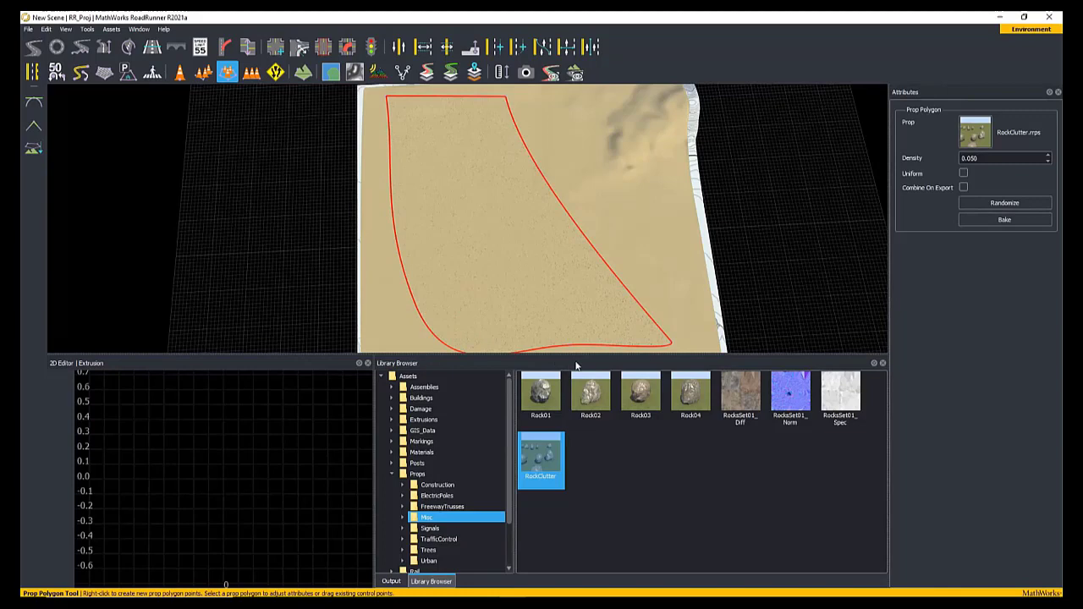
Step: Stretch the rock polygon's lower boundary toward the terrain's south edge, with a control point at about X 467, Y -494
scroll(611, 334, "down", 2)
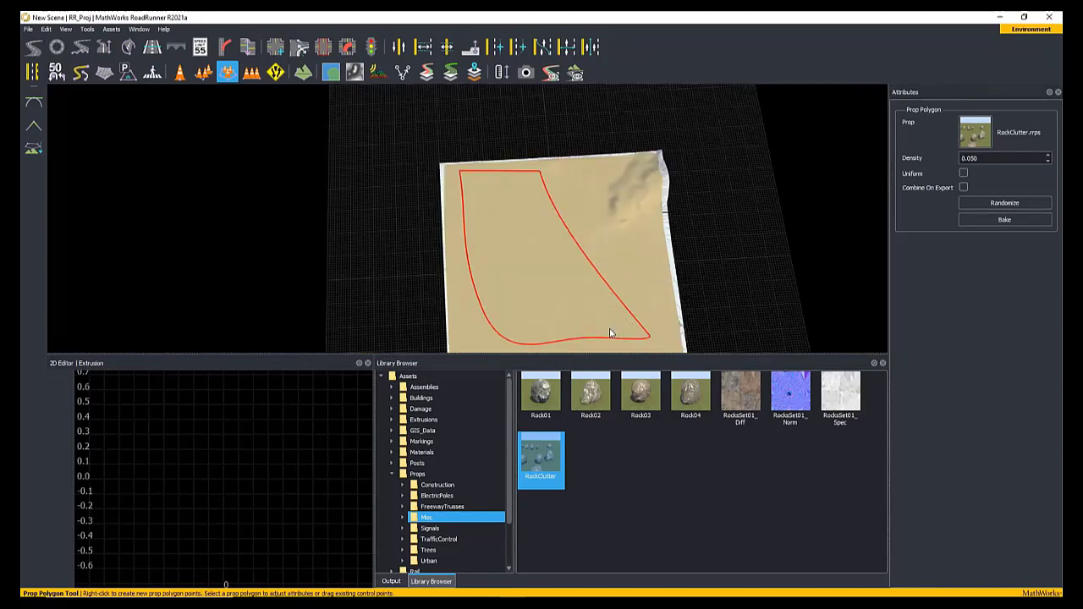
scroll(427, 149, "down", 3)
scroll(482, 184, "up", 4)
scroll(474, 192, "down", 2)
scroll(507, 284, "up", 3)
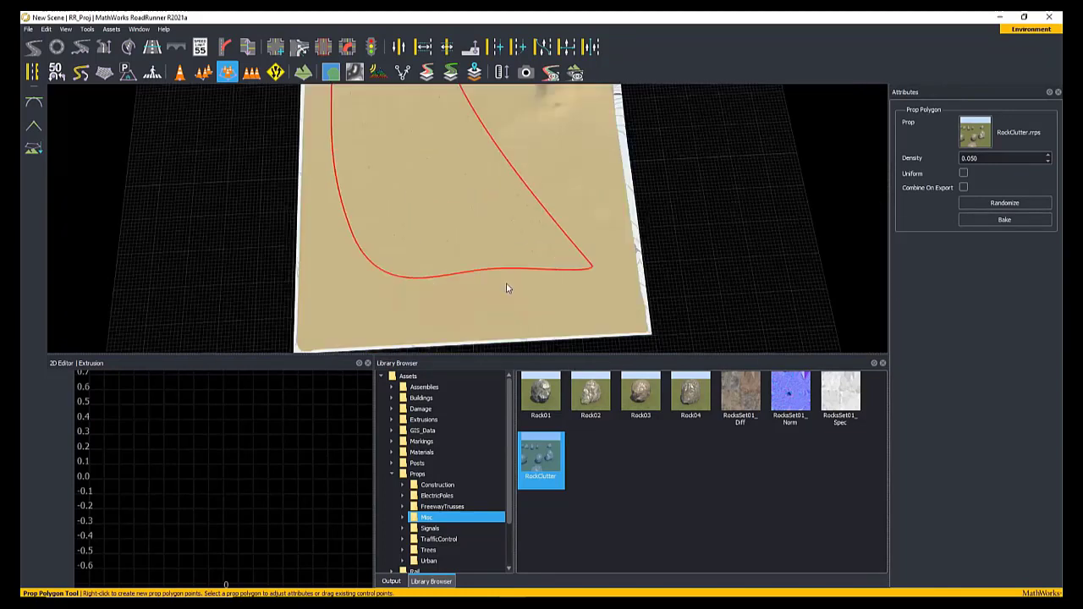
left_click_drag(496, 270, 513, 300)
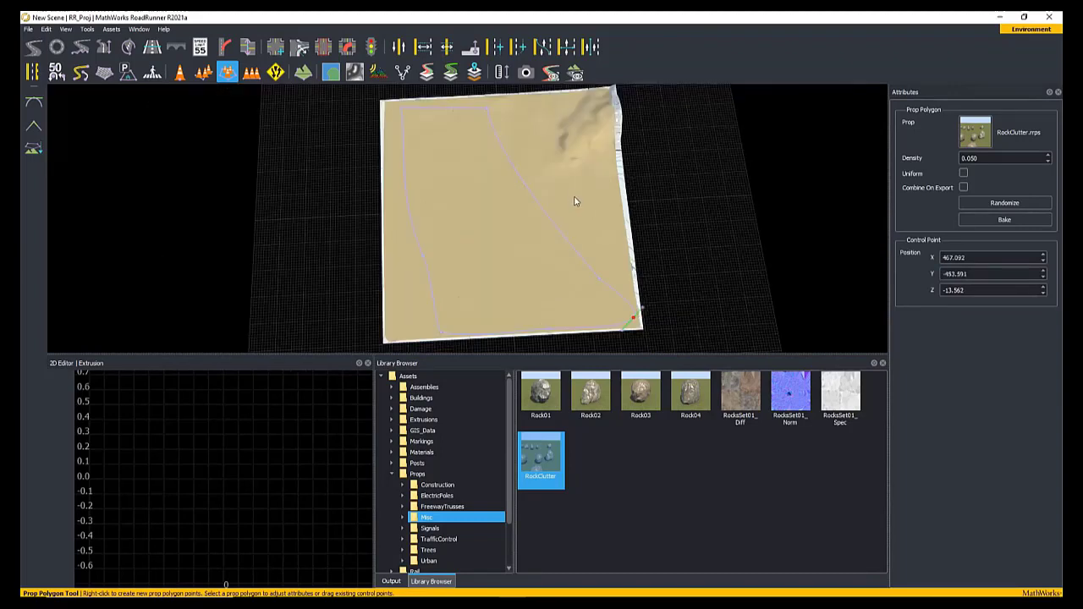
scroll(550, 187, "up", 3)
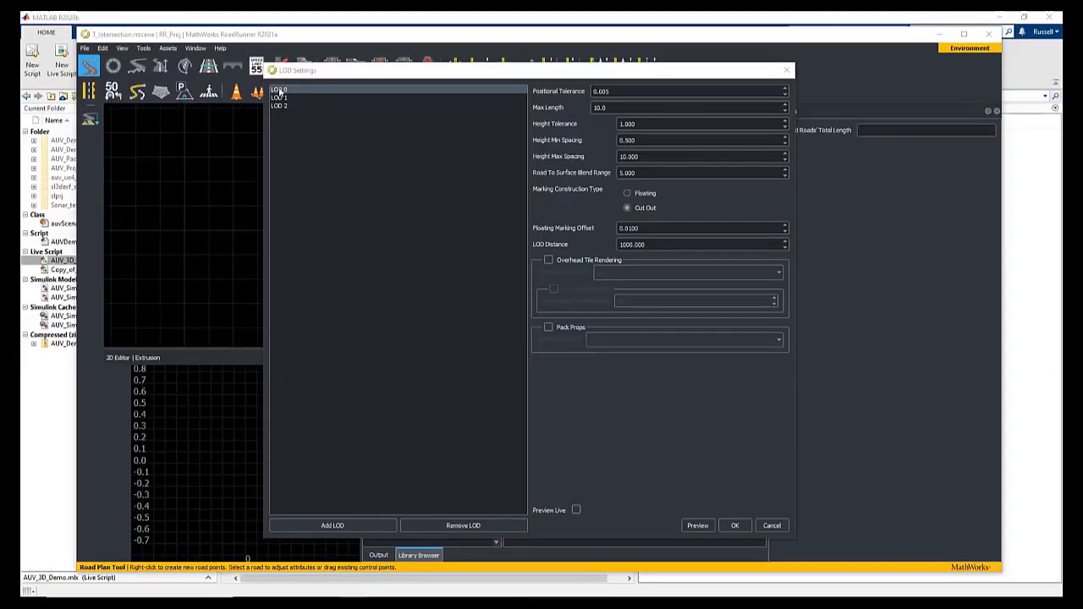
Step: Review the level-of-detail settings of LOD 0, LOD 1 and LOD 2
left_click(280, 90)
left_click(280, 98)
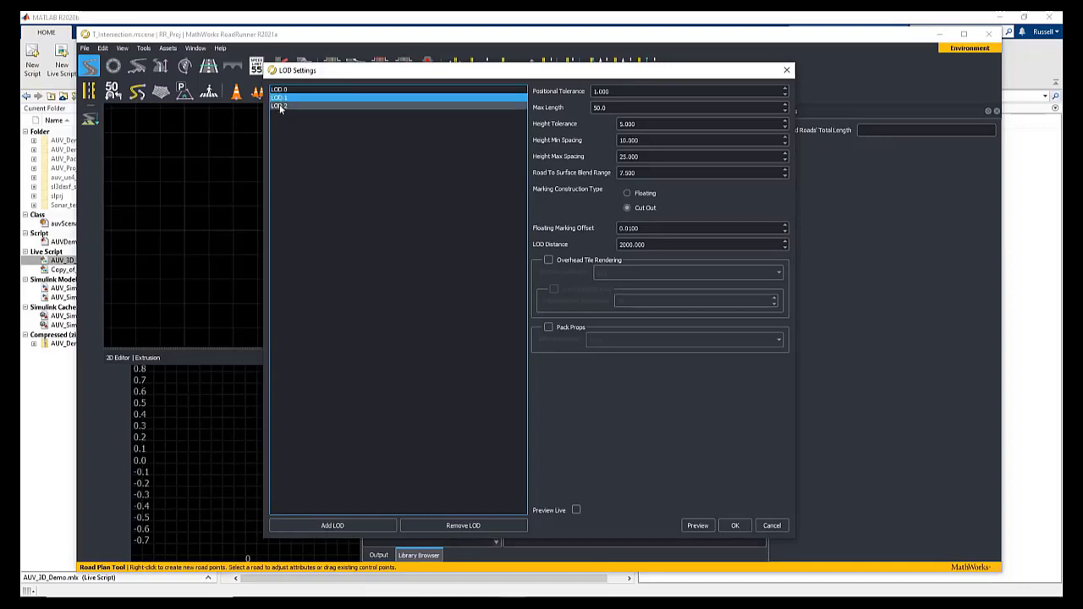
left_click(280, 106)
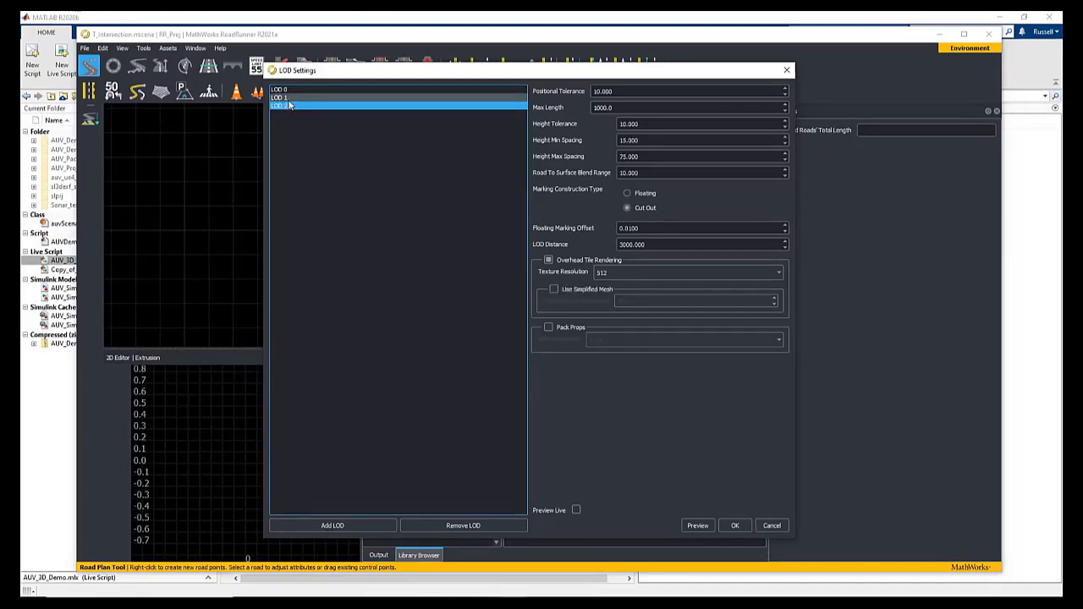
Step: Add three more levels of detail after LOD 2 and check their settings
left_click(333, 525)
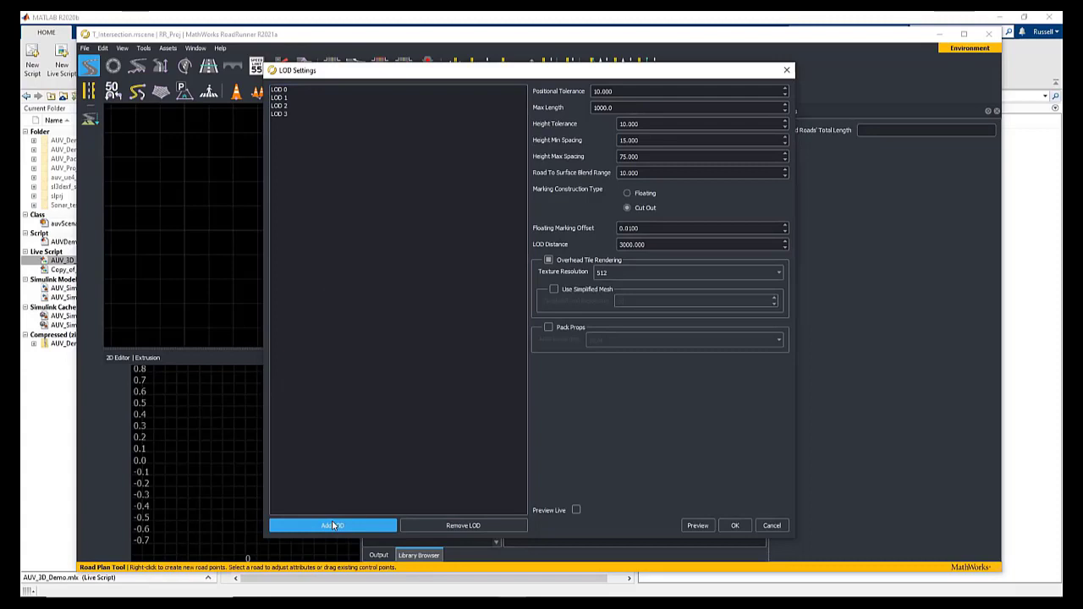
left_click(333, 525)
left_click(286, 124)
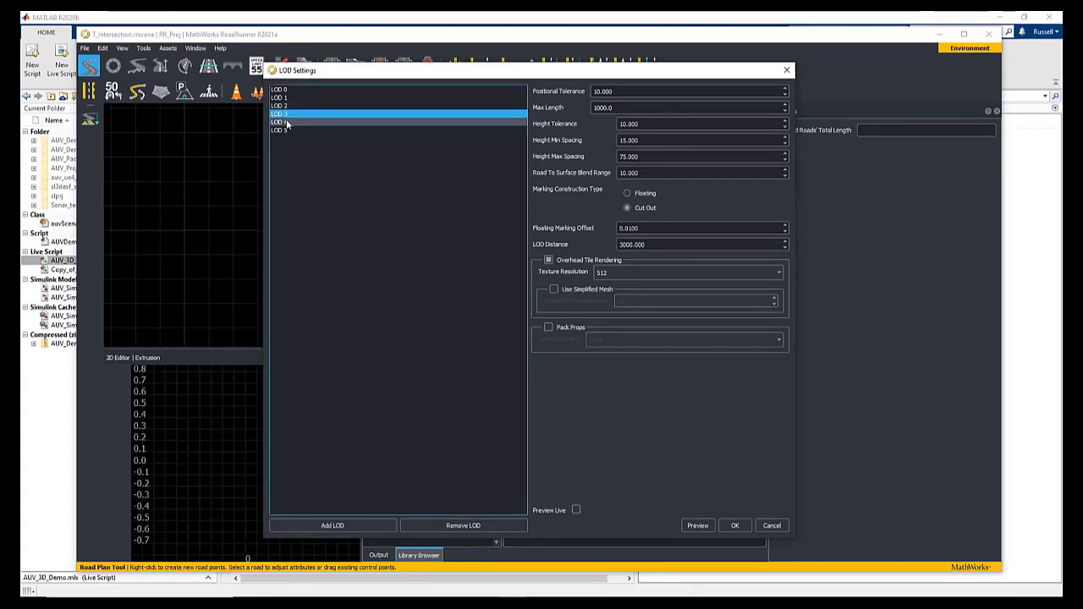
left_click(288, 130)
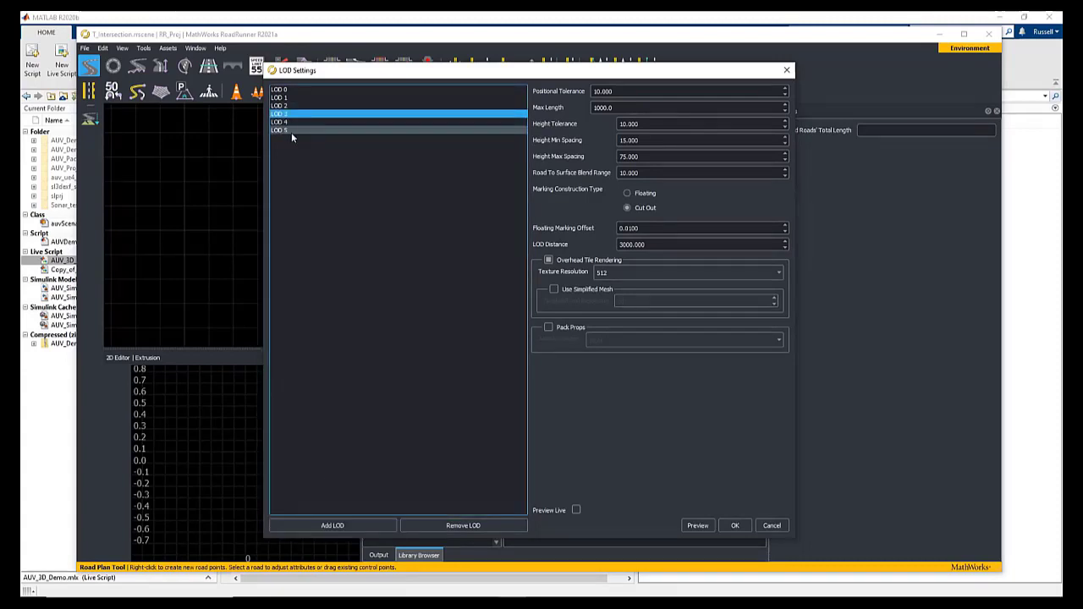
Step: Remove the added levels LOD 3 to LOD 5 and accept the LOD settings
left_click(463, 525)
left_click(463, 525)
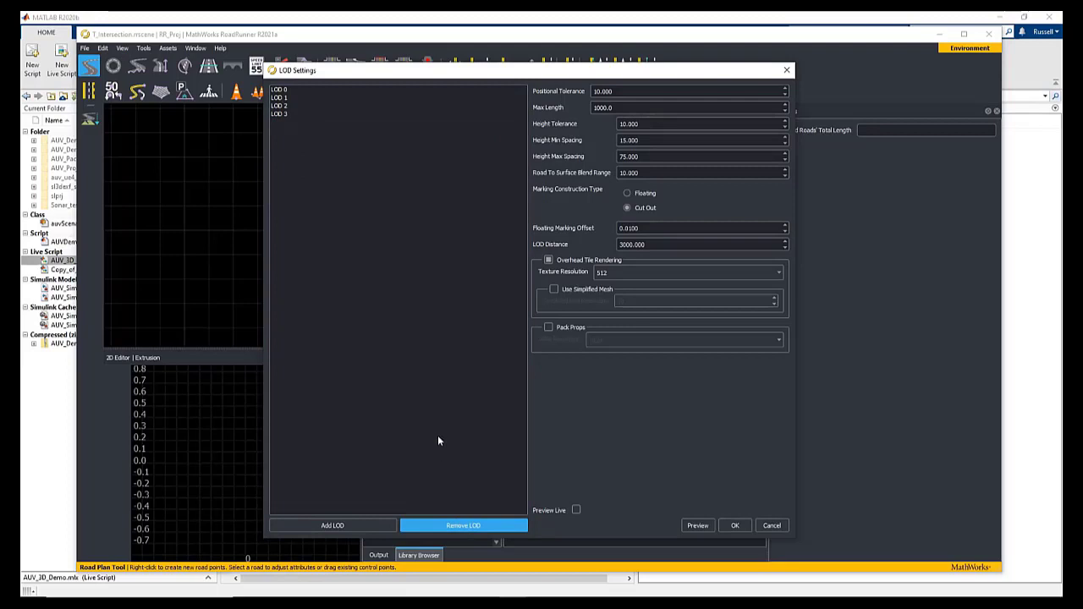
left_click(469, 526)
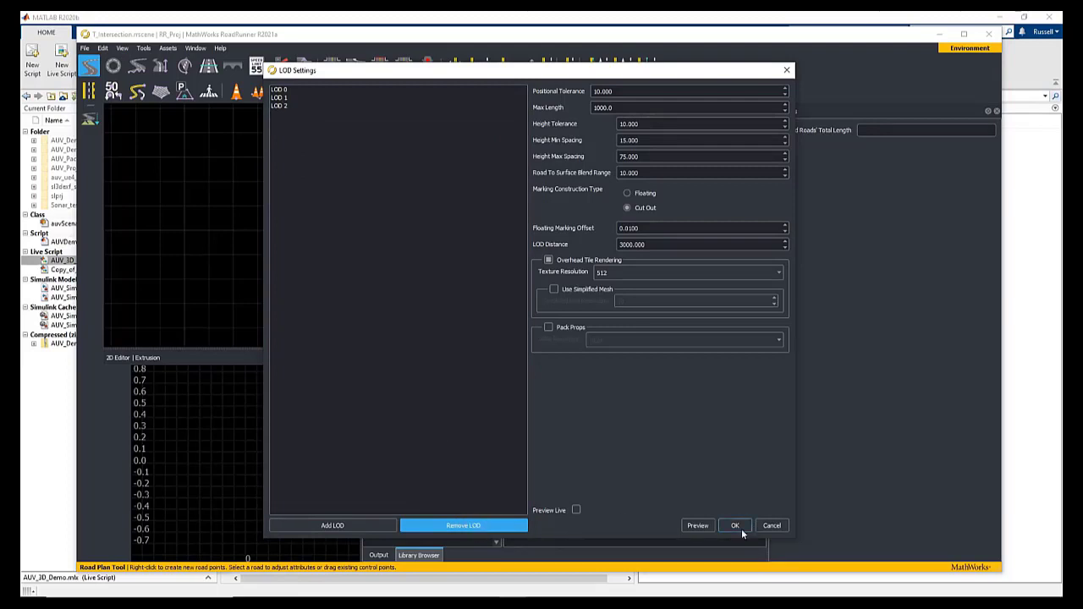
left_click(735, 526)
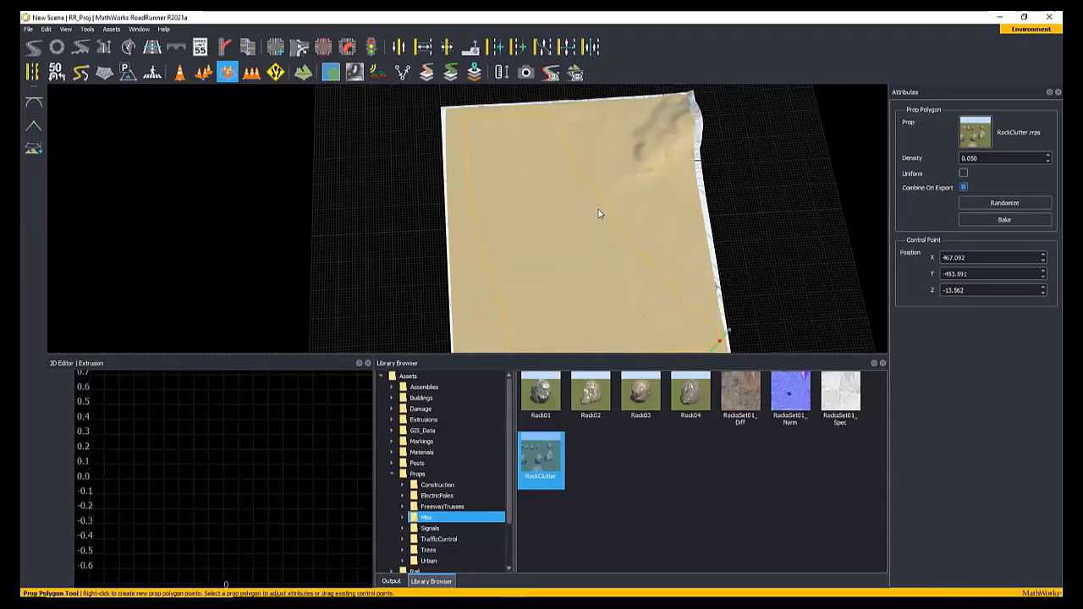
Step: Start an Unreal export of the seafloor scene and enable Export To Tiles in the Filmbox options
left_click(25, 29)
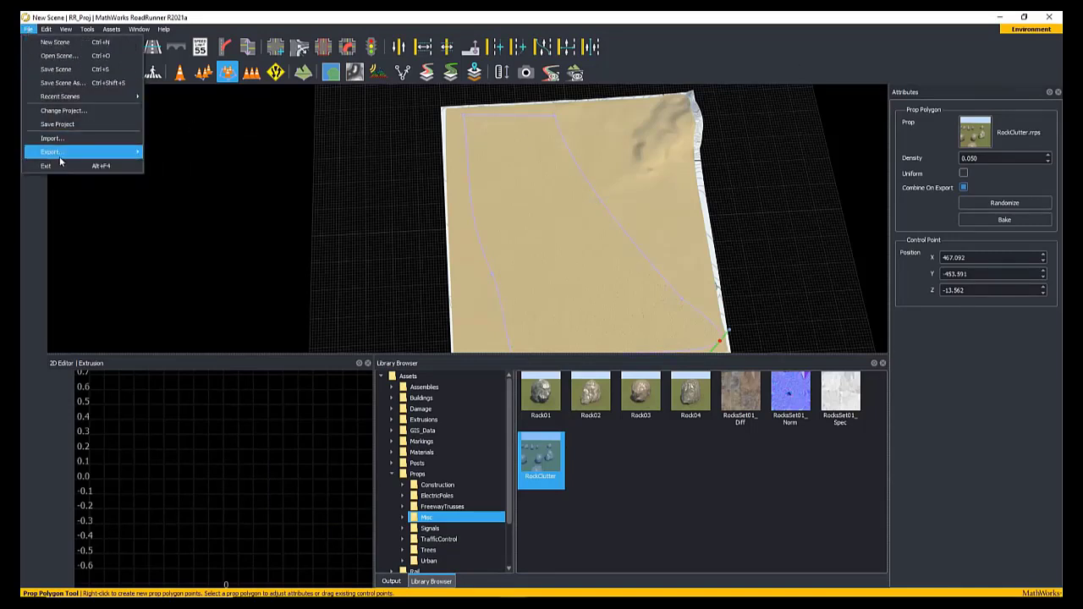
mouse_move(60, 161)
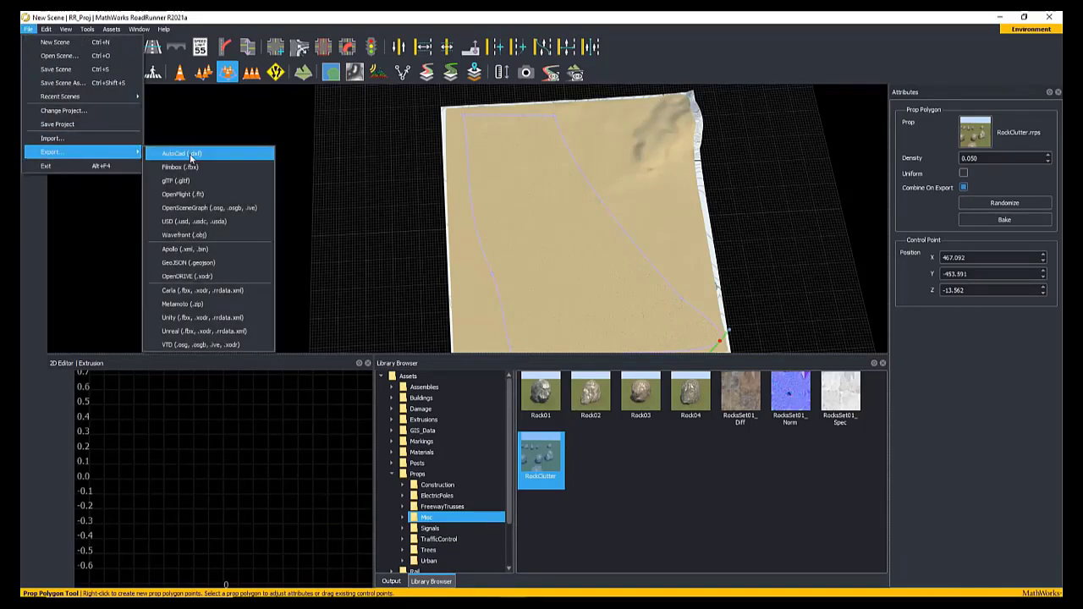
left_click(203, 332)
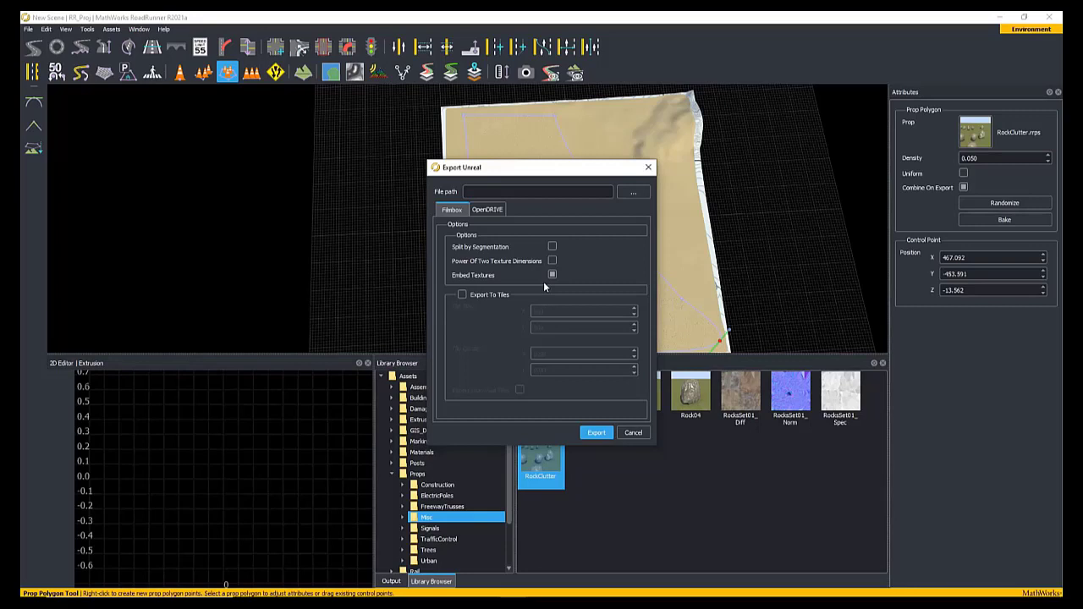
left_click(481, 294)
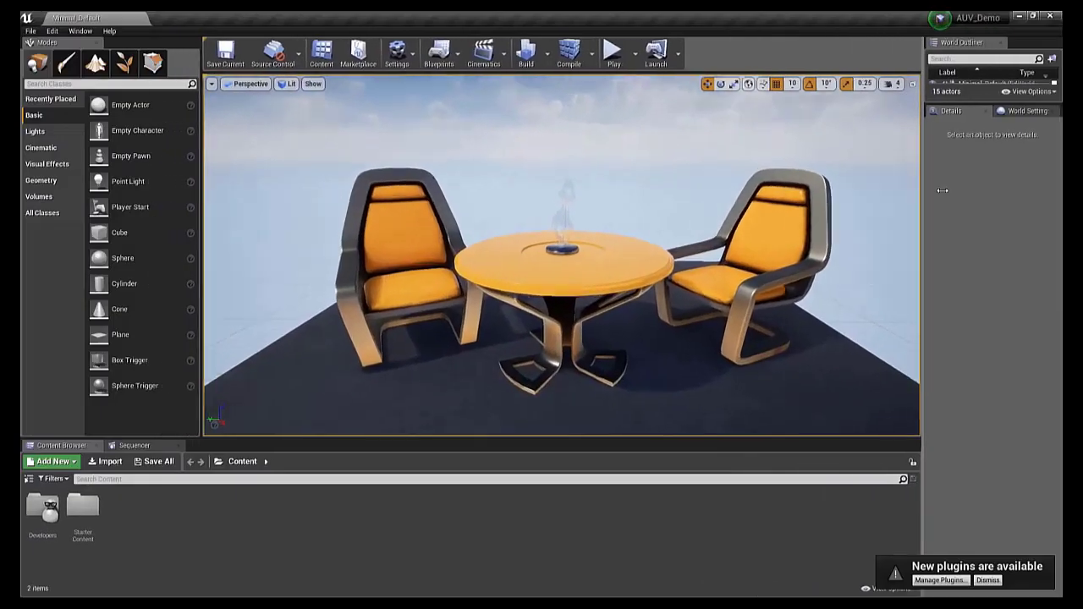
Step: Switch to the Unreal Editor and examine the default level's furniture, including the statue and the table
left_click_drag(984, 190, 977, 192)
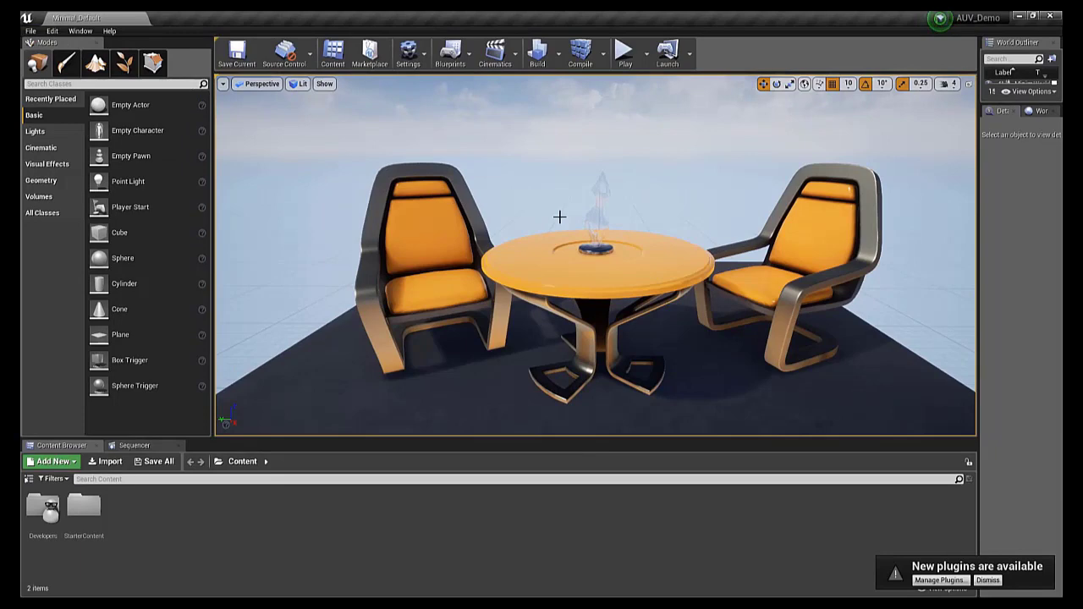
scroll(505, 307, "down", 4)
scroll(615, 321, "up", 1)
scroll(615, 321, "up", 5)
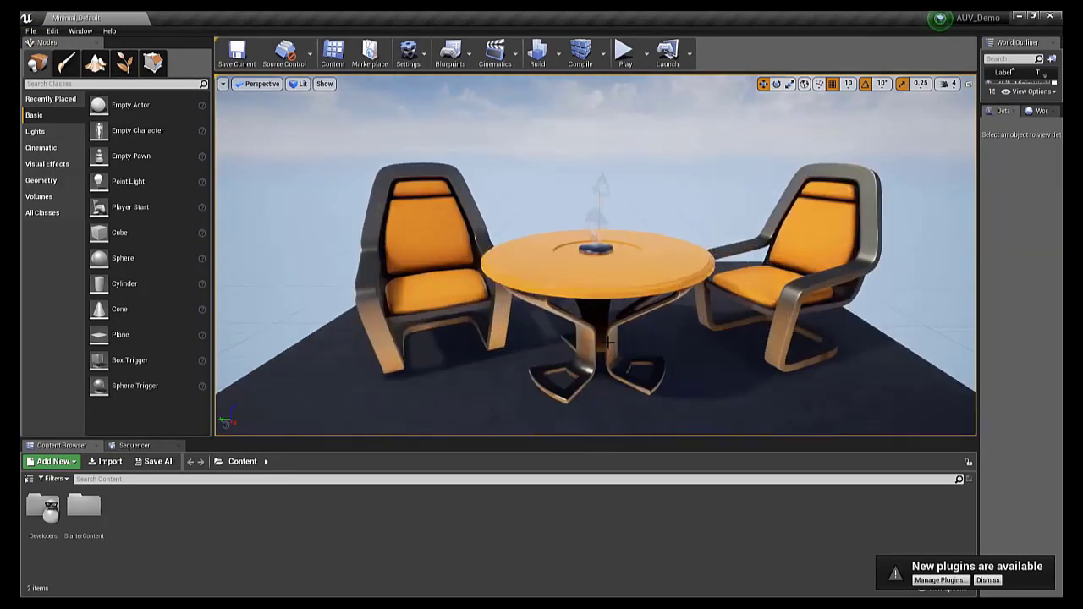
scroll(592, 338, "up", 3)
scroll(590, 279, "down", 3)
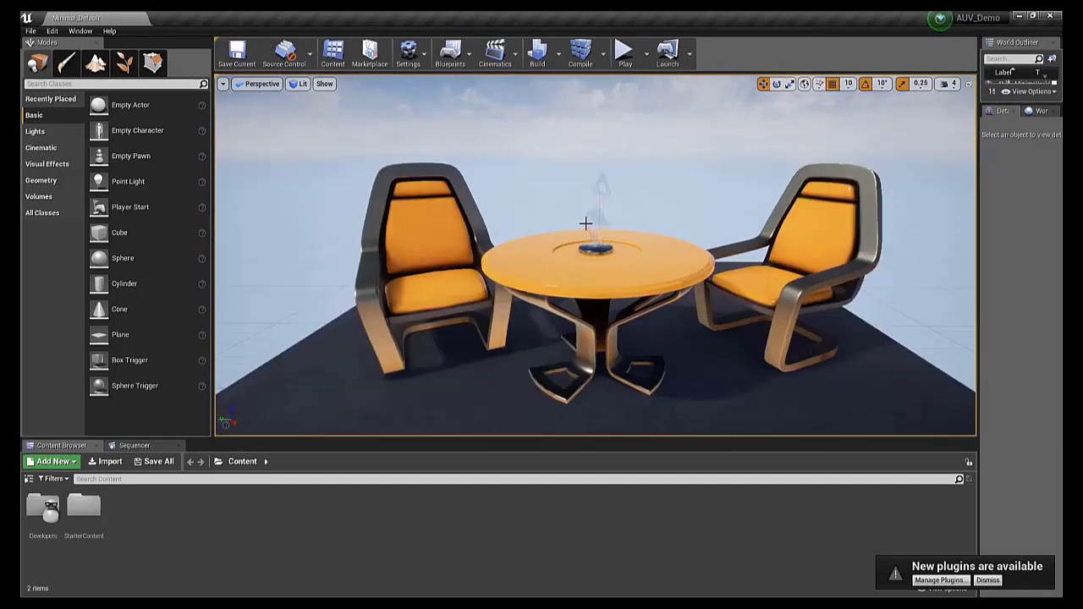
left_click(599, 218)
mouse_move(628, 273)
right_mouse_down()
mouse_move(493, 264)
mouse_move(638, 290)
right_mouse_up()
scroll(637, 279, "down", 2)
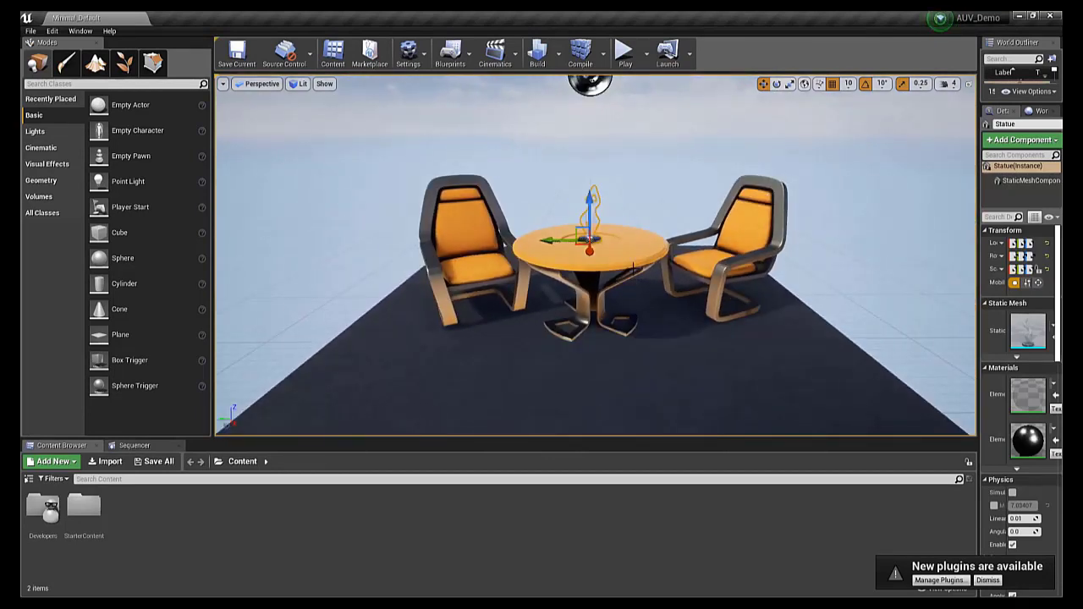
left_click(631, 265)
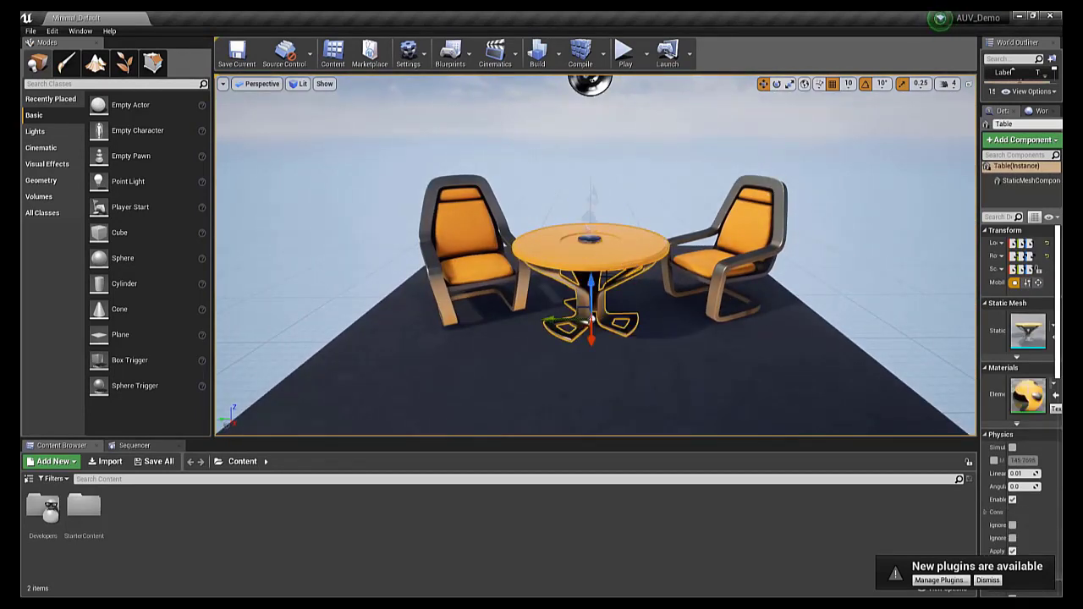
right_click_drag(632, 266, 638, 313)
Step: Create a new level from the Default template
left_click(30, 30)
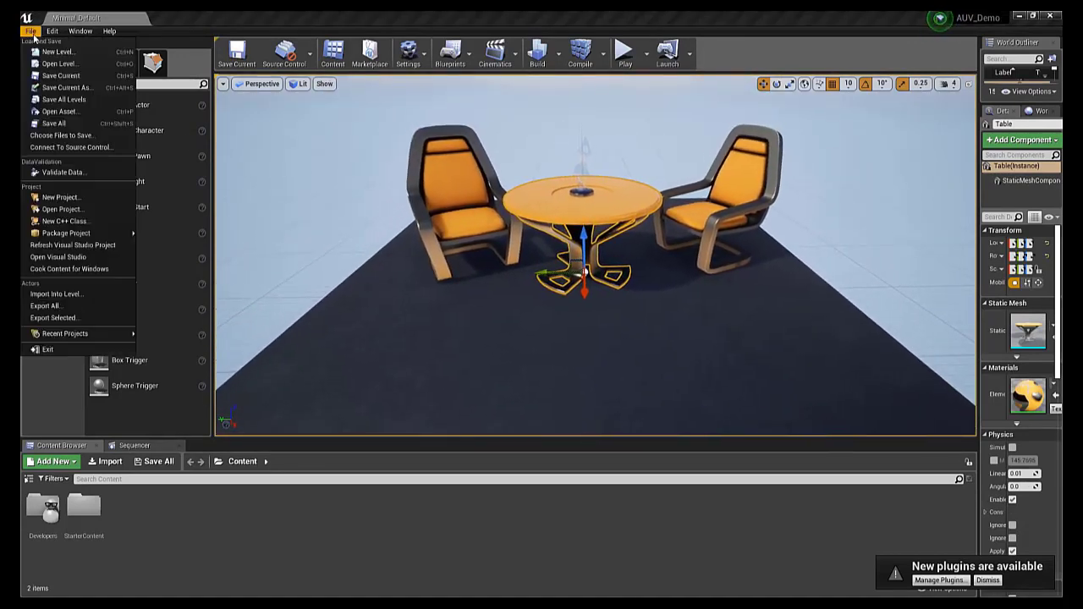
left_click(68, 49)
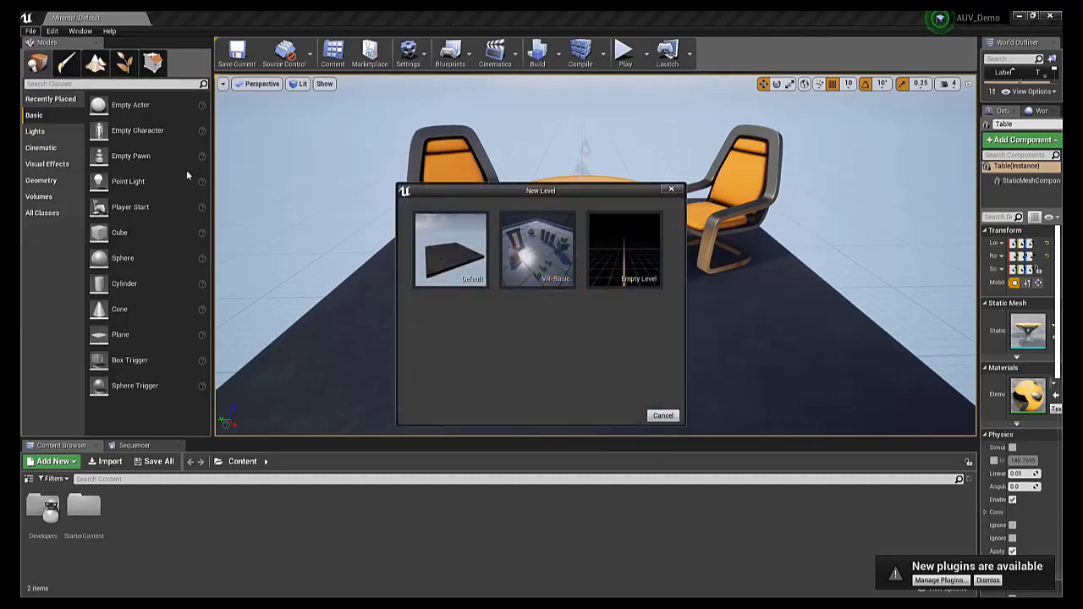
left_click(451, 258)
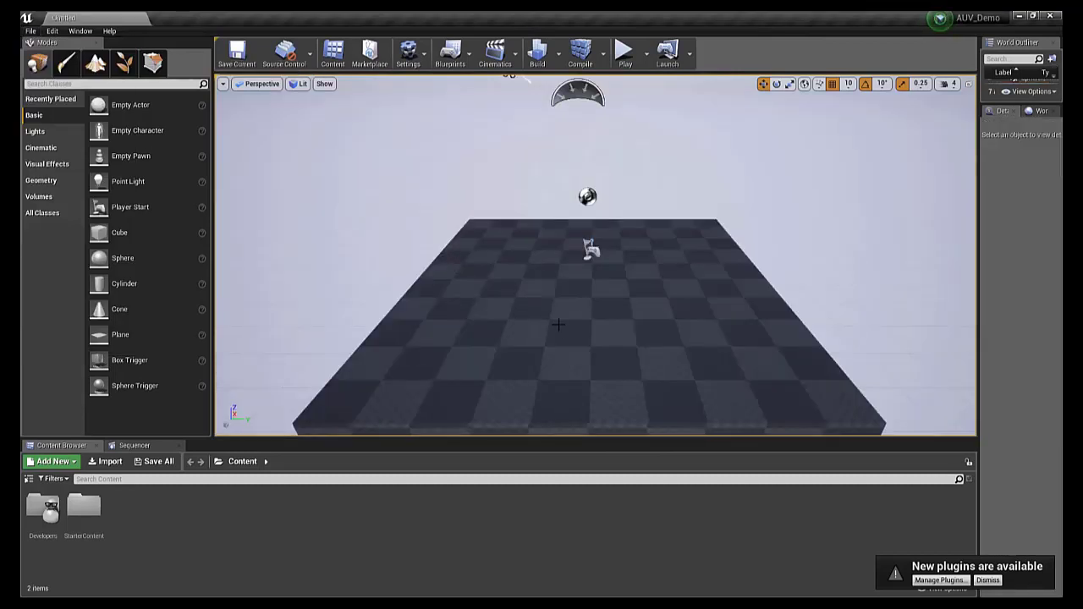
Step: Delete the floor, the player start and the sphere reflection capture from the new level
scroll(559, 324, "down", 5)
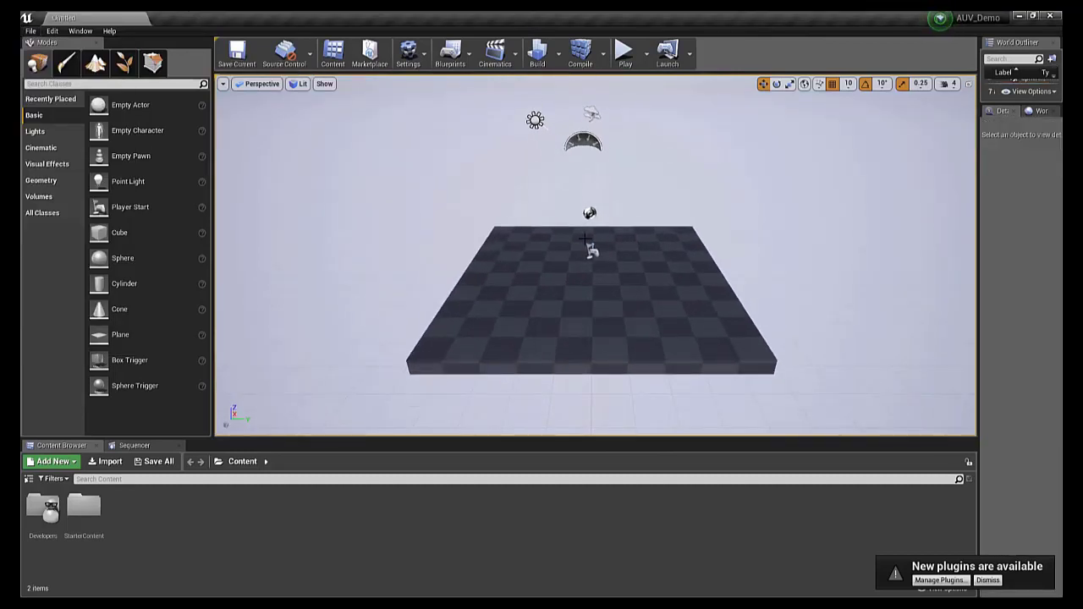
left_click(573, 310)
key("Delete")
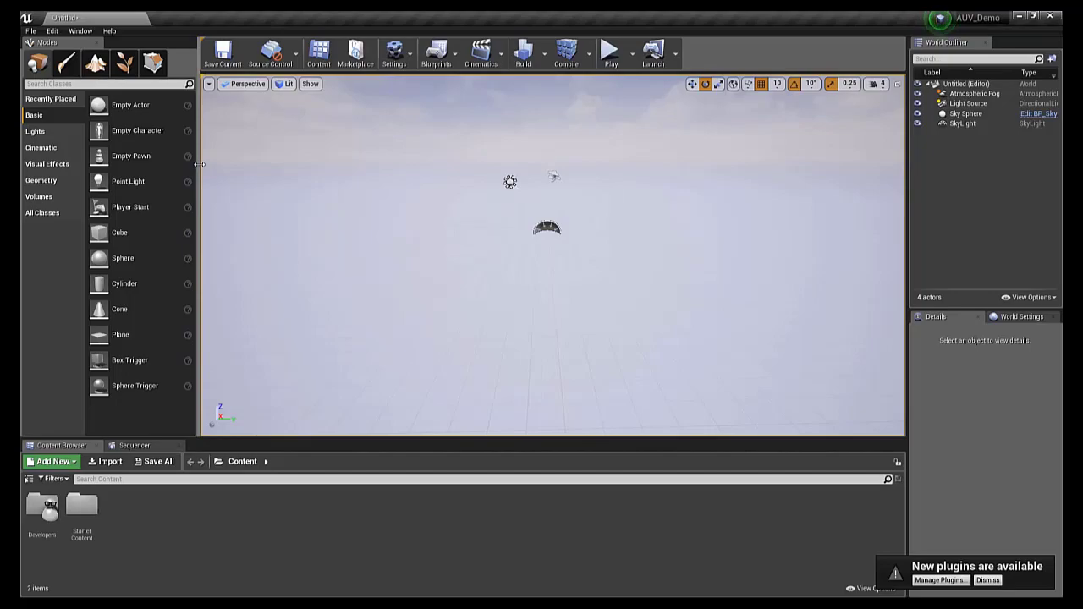
left_click_drag(199, 164, 218, 163)
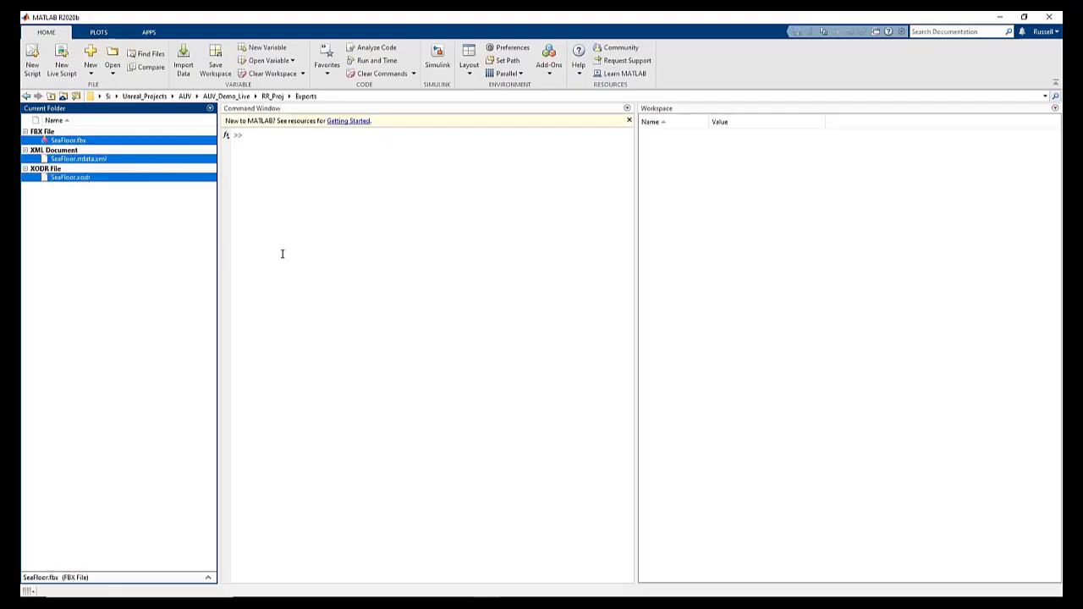
Step: Import the exported SeaFloor FBX, rrdata.xml and XODR files into Unreal's RoadRunner content folder, with hierarchy type Create Level Actors
left_click_drag(144, 162, 163, 166)
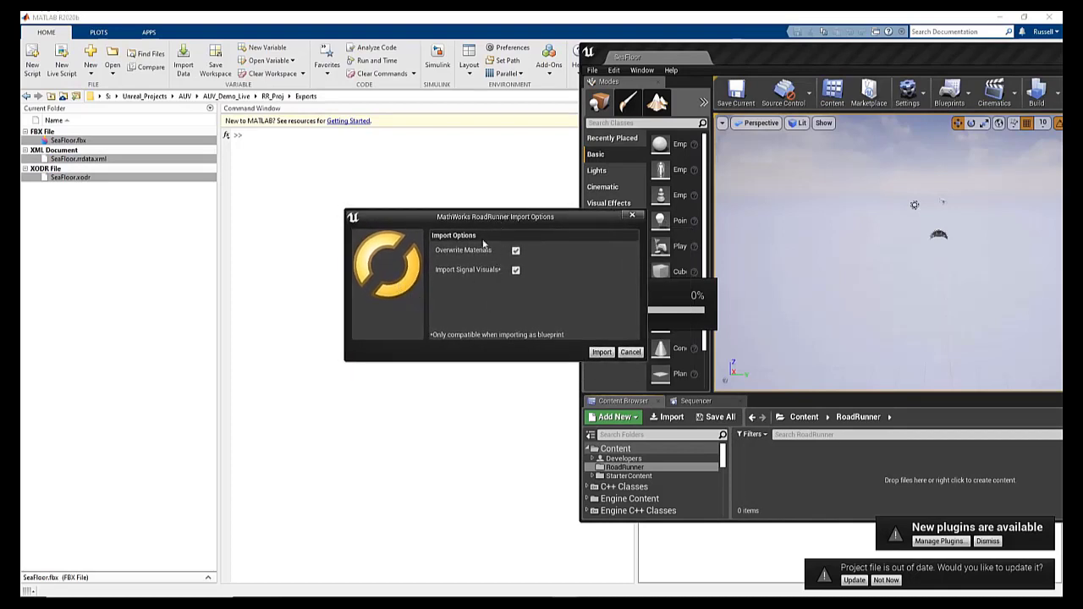
left_click(602, 352)
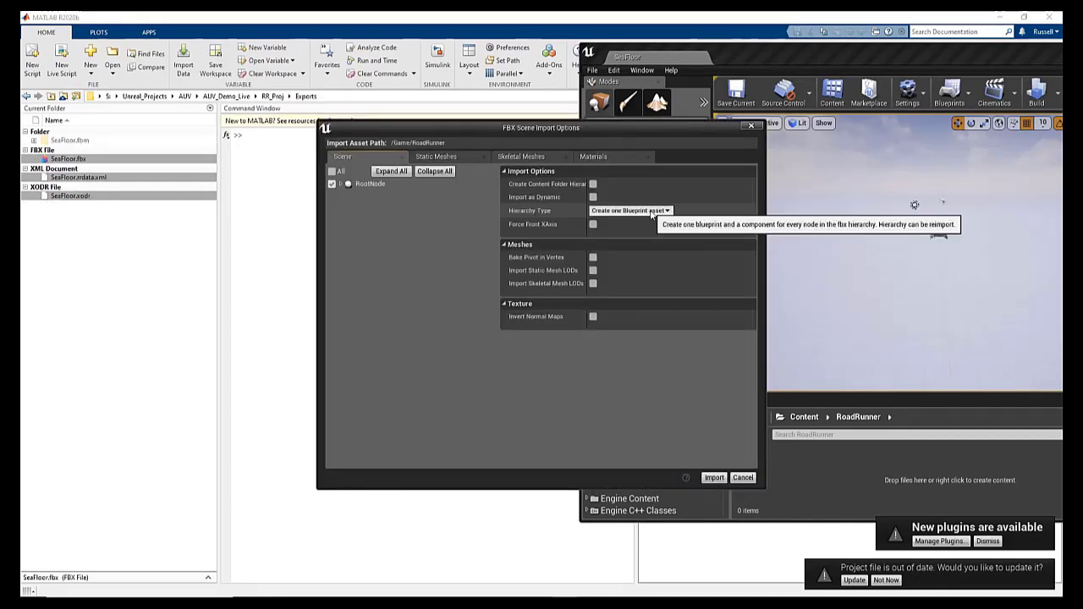
left_click(651, 212)
left_click(626, 231)
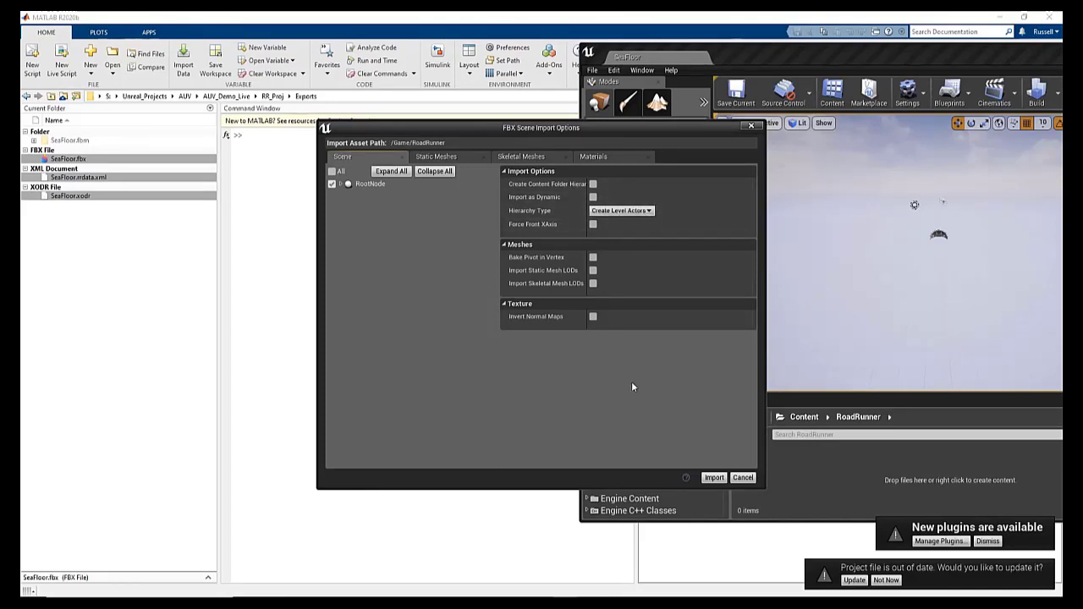
left_click(714, 478)
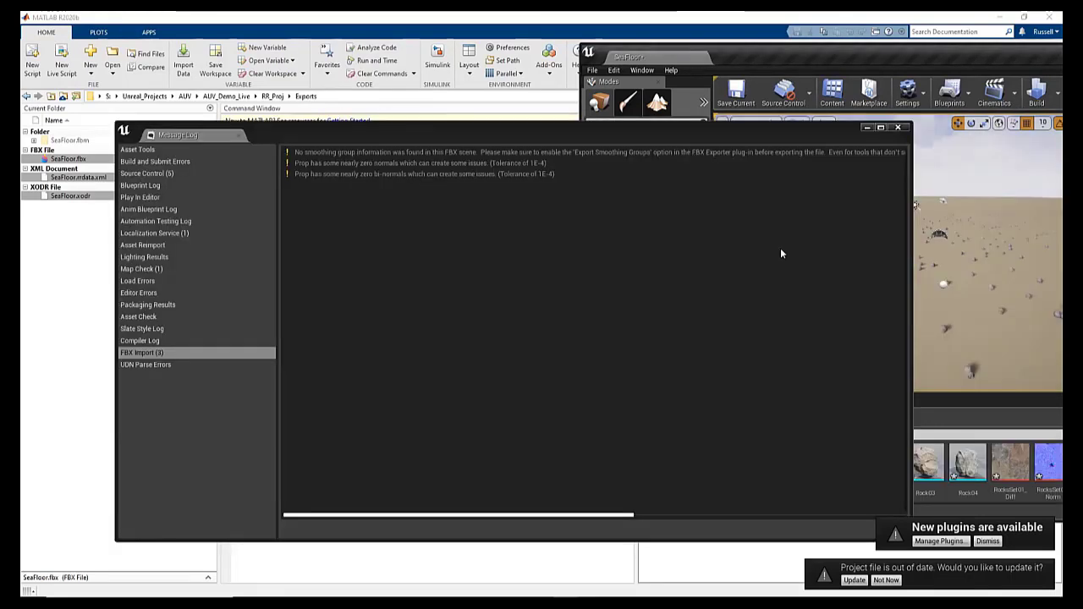
left_click(898, 127)
left_click_drag(660, 56, 529, 14)
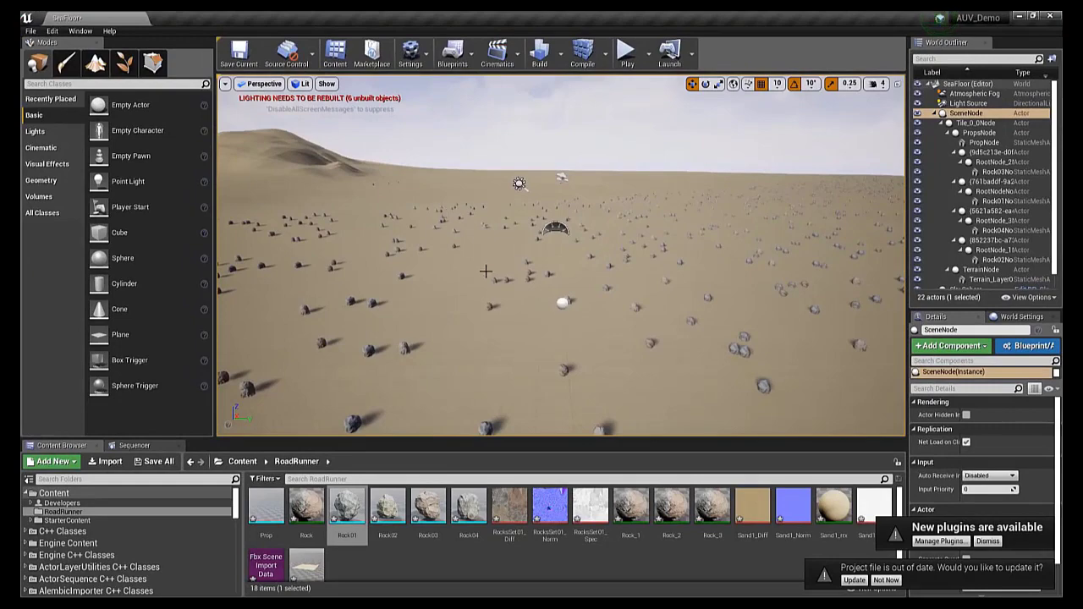
Step: Fly over the imported seafloor to inspect the scattered rocks and the hill
right_click_drag(486, 271, 424, 282)
key("w")
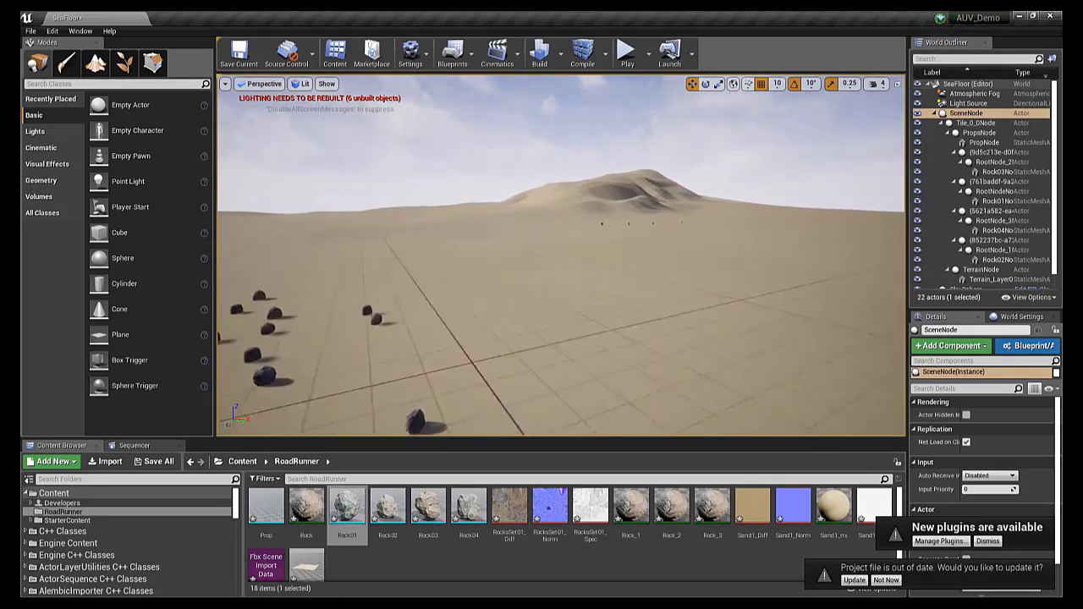
right_click_drag(589, 304, 588, 305)
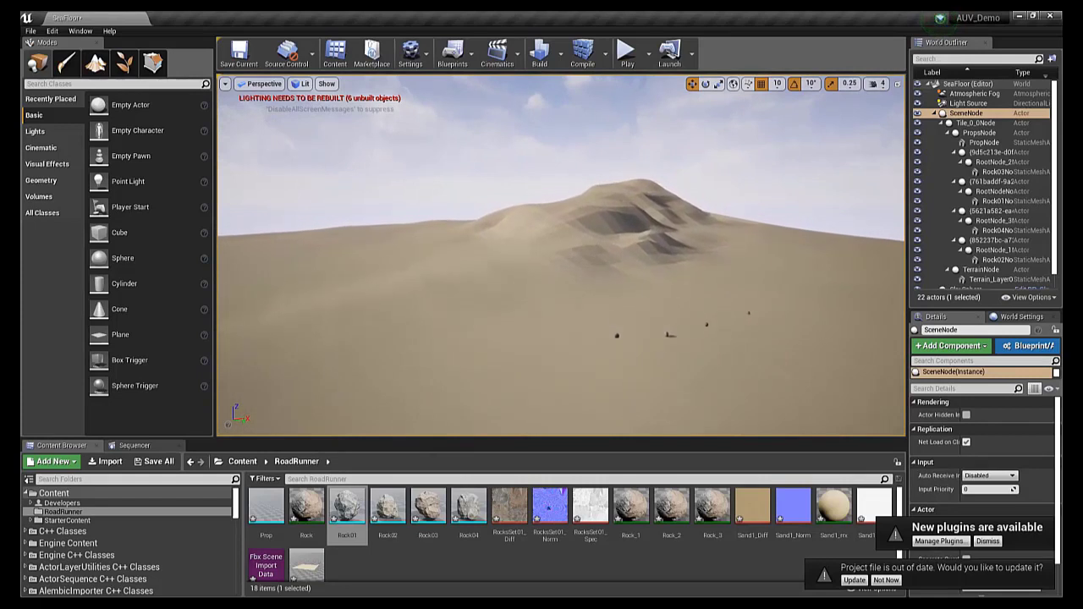
right_click_drag(587, 305, 592, 304)
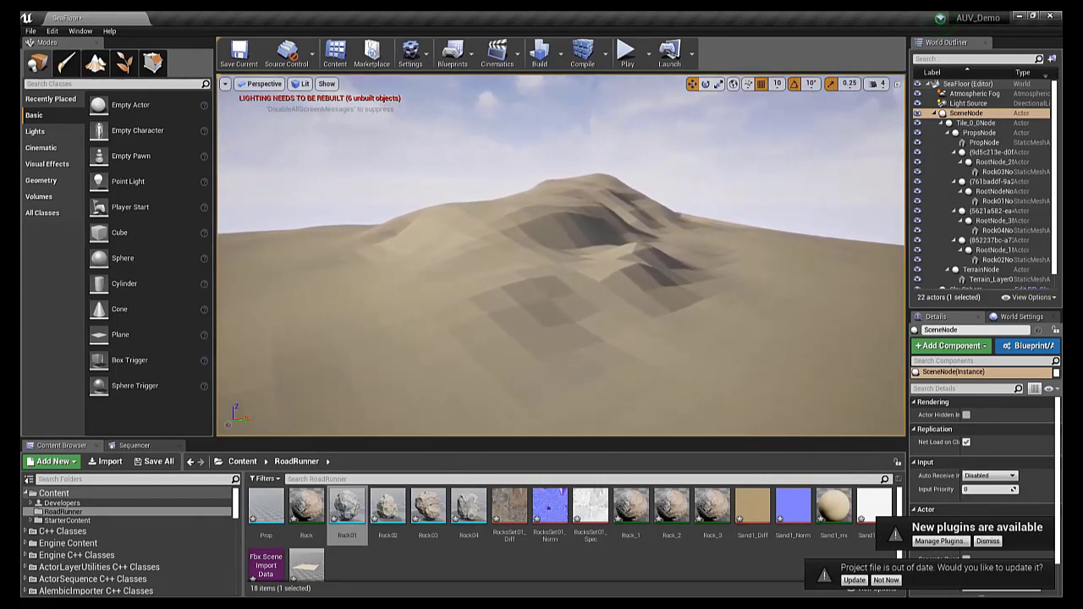
mouse_move(592, 305)
right_mouse_down()
mouse_move(762, 300)
mouse_move(592, 305)
right_mouse_up()
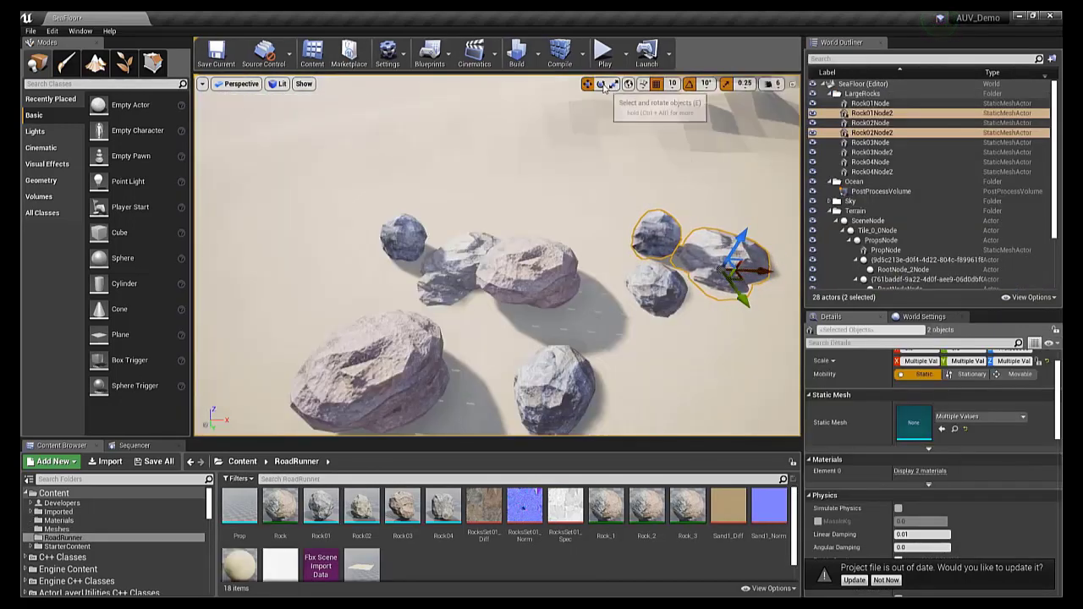
Step: Rotate the selected Rock01Node2 and Rock02Node2 together, and rotate Rock03Node in the neighbouring rock cluster
left_click(600, 84)
left_click_drag(741, 312, 709, 307)
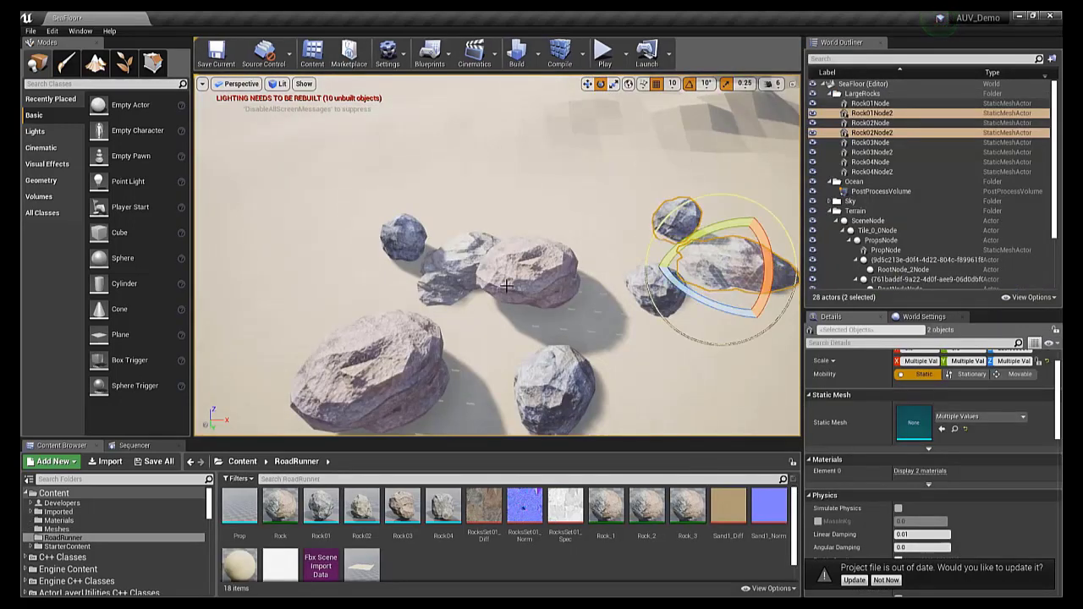
left_click(530, 276)
left_click_drag(520, 314, 593, 283)
left_click(587, 83)
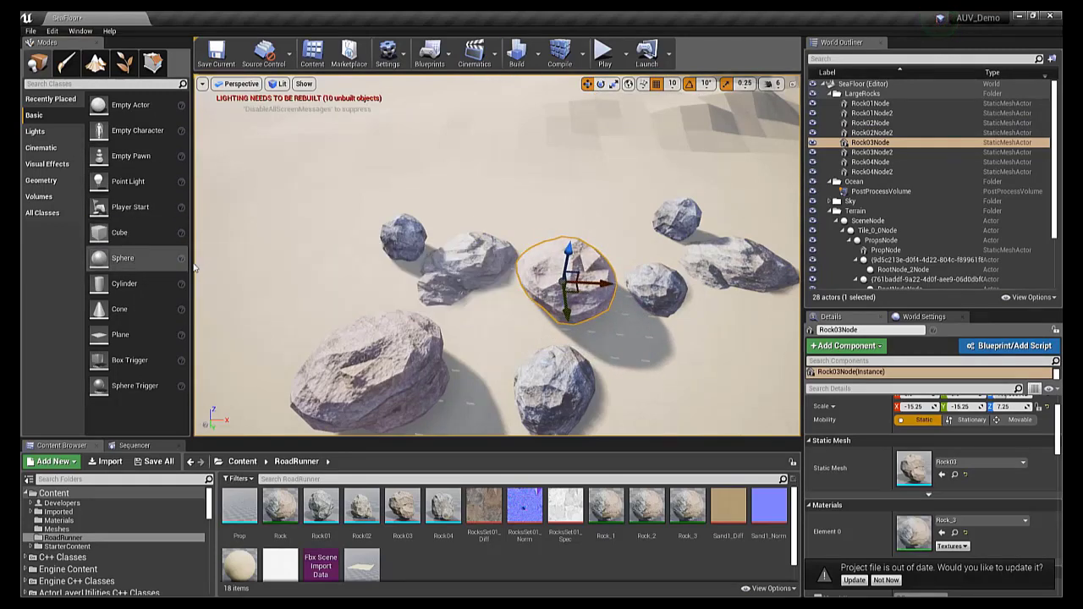
mouse_move(475, 319)
left_mouse_down()
mouse_move(499, 343)
mouse_move(461, 310)
left_mouse_up()
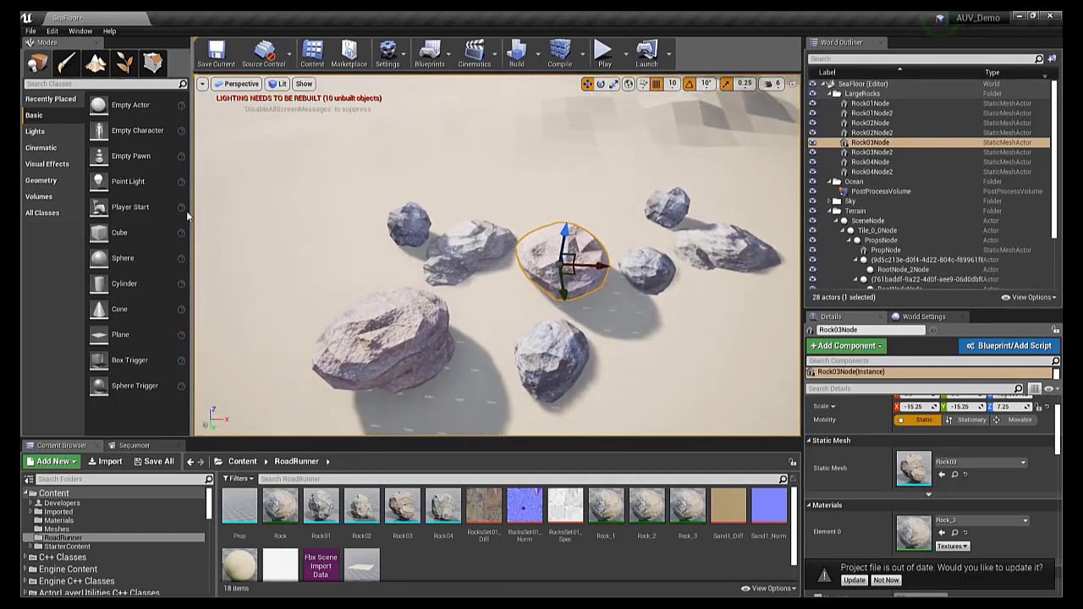
Step: Place a cube on the seafloor among the large rocks and stretch it to a scale of 4.25 along X
left_click_drag(127, 231, 504, 319)
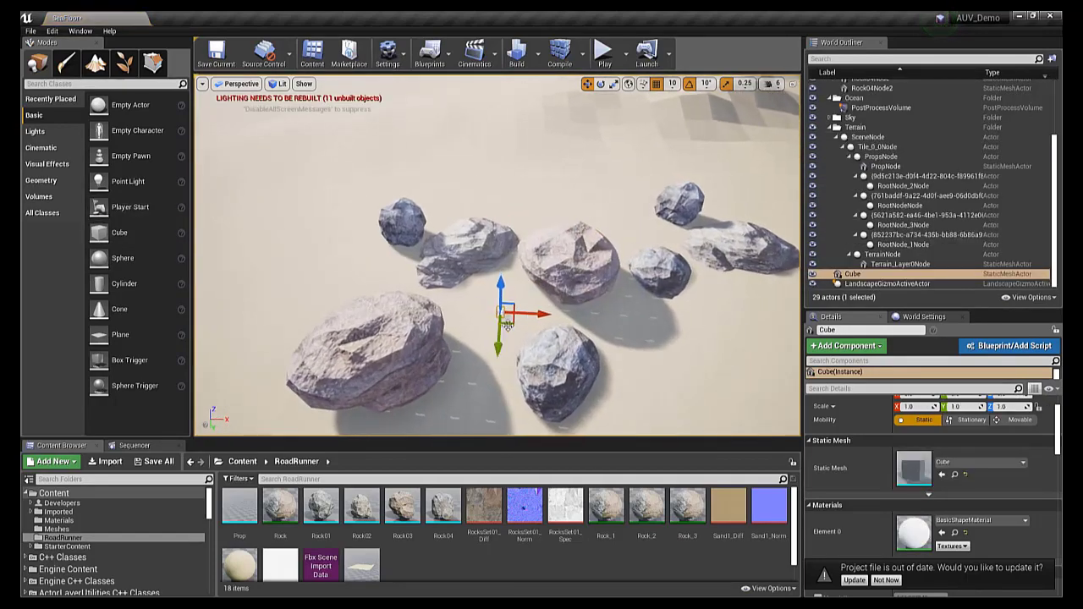
key("f")
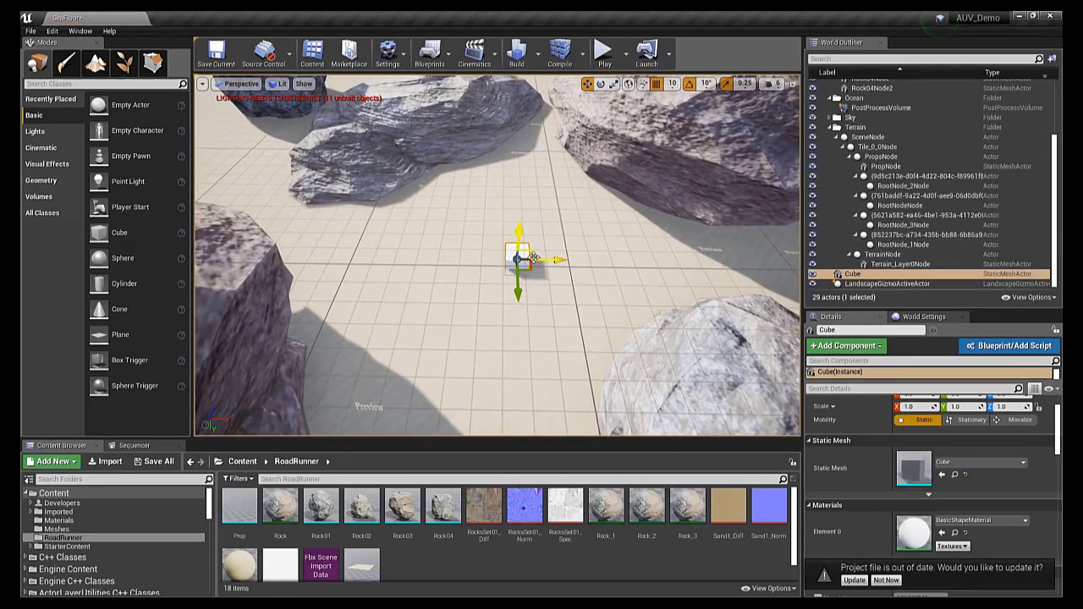
left_click(614, 84)
left_click_drag(552, 259, 533, 264)
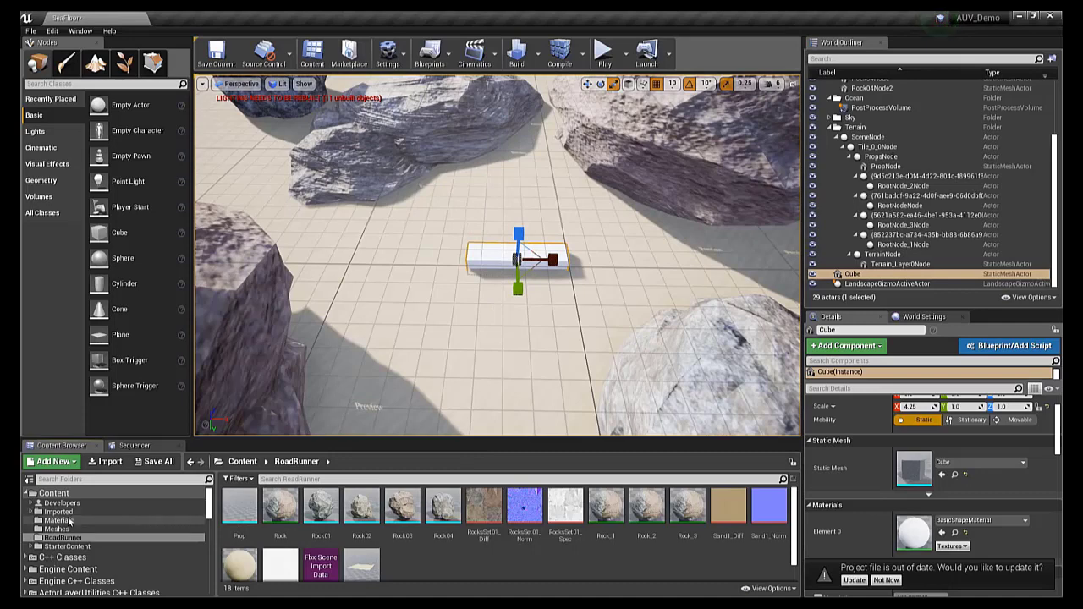
Step: Apply the BlackBox material from the Materials folder to the stretched cube
left_click(60, 521)
left_click_drag(240, 506, 487, 254)
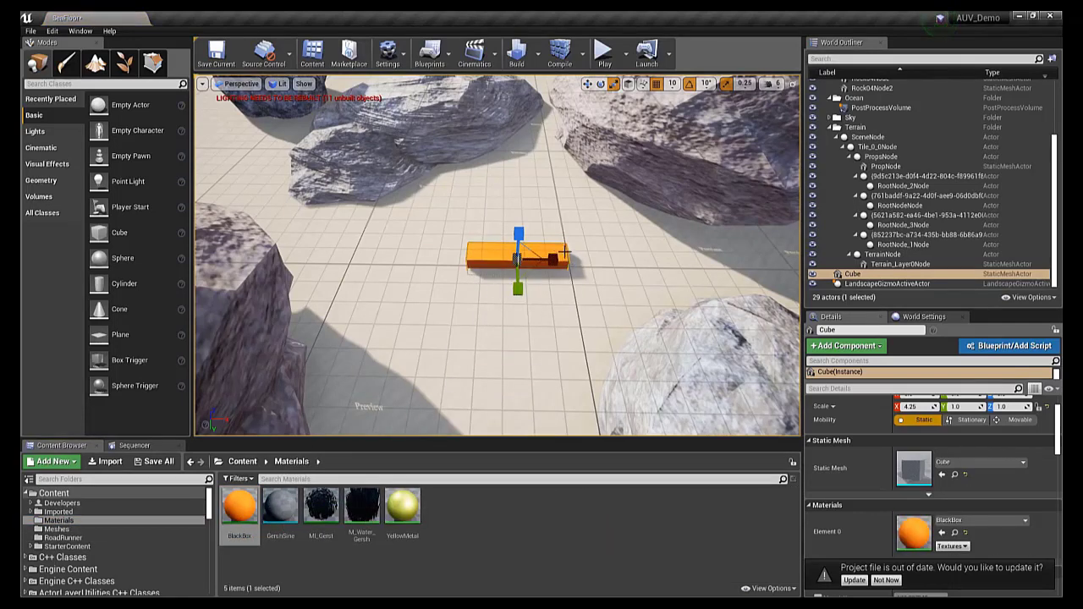
mouse_move(566, 290)
right_mouse_down()
mouse_move(566, 332)
mouse_move(565, 302)
right_mouse_up()
key("s")
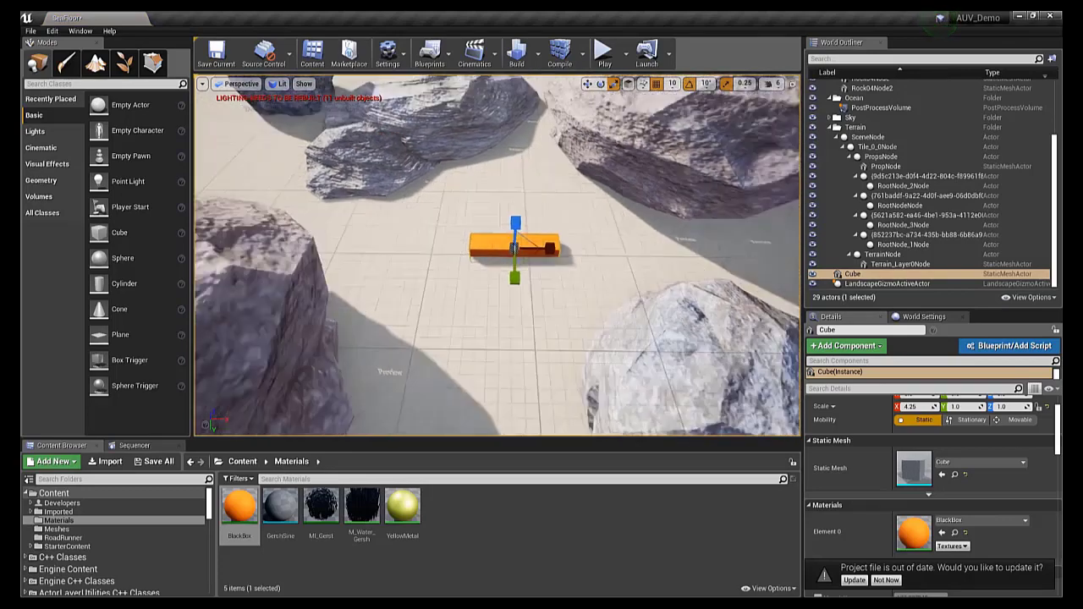
key("s")
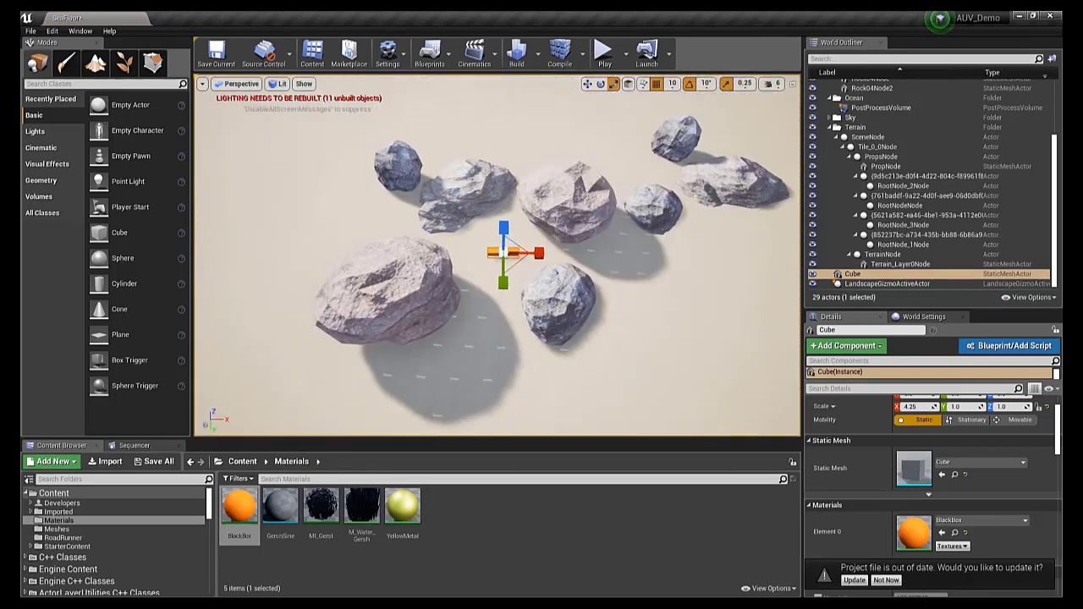
Step: Add a Post Process Volume to the level beside the large rocks, ready for moving
left_click(70, 83)
type("pos")
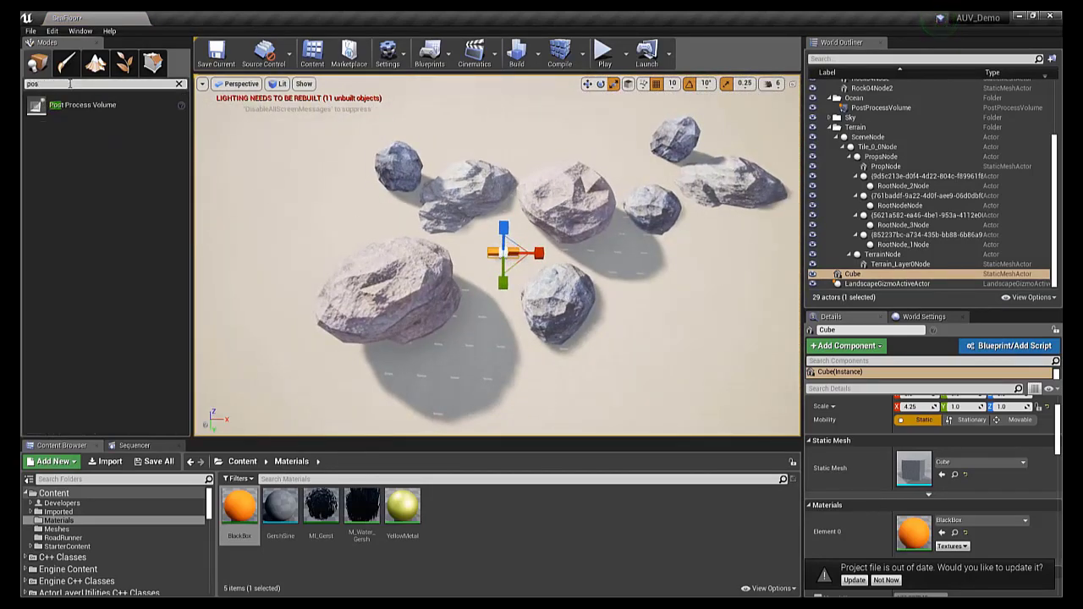
left_click_drag(41, 106, 364, 234)
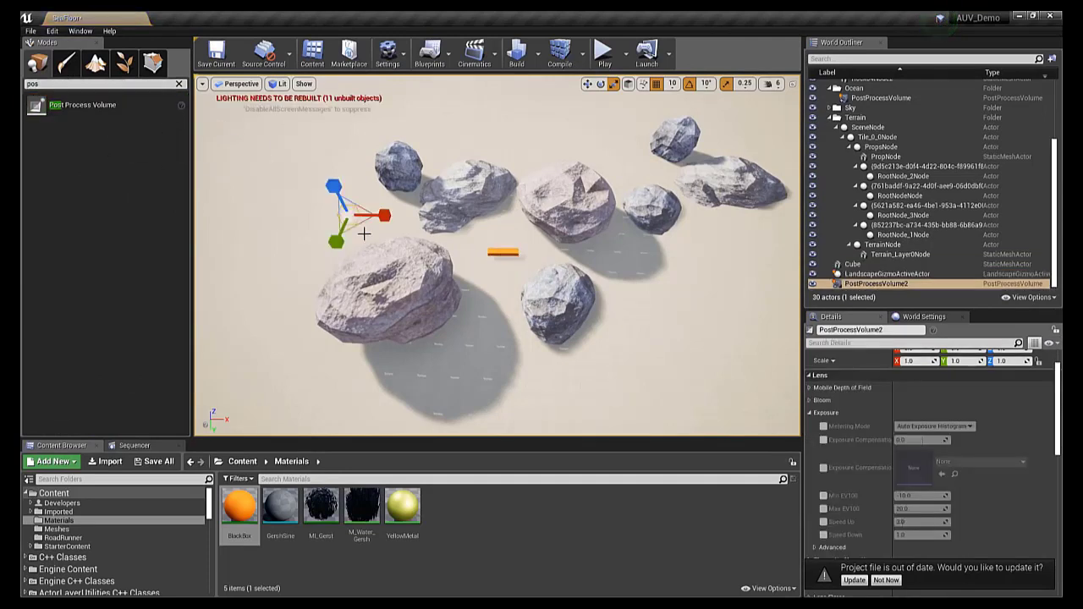
left_click(588, 84)
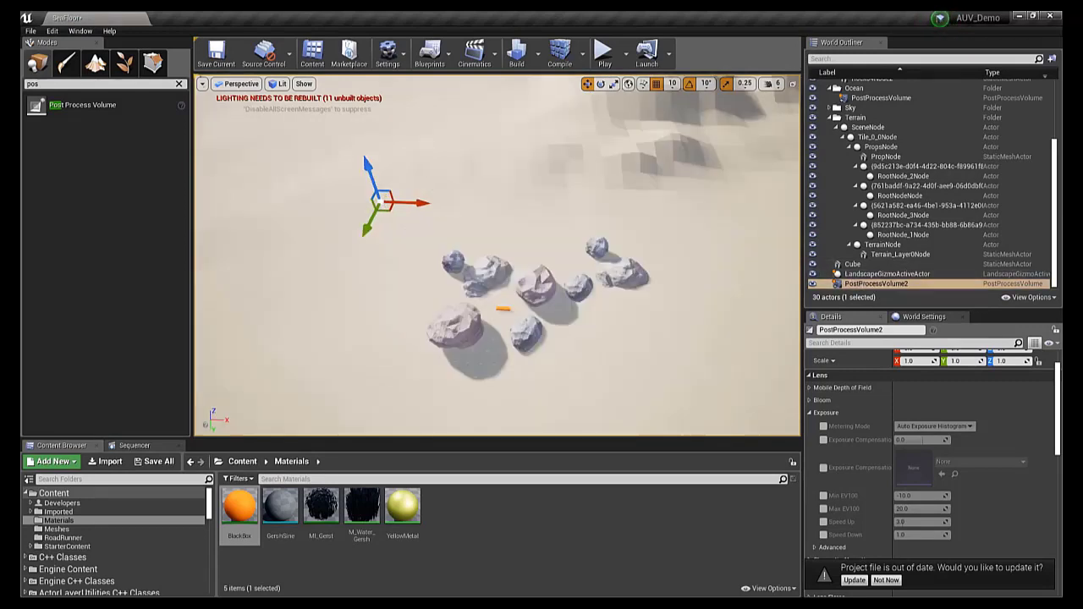
right_click(417, 222)
double_click(903, 285)
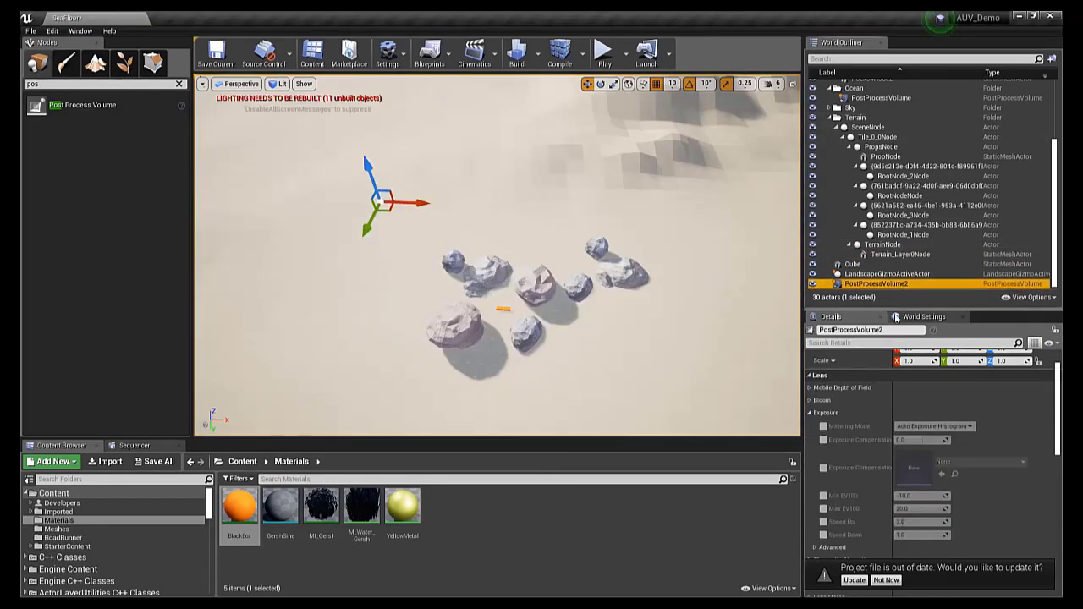
Step: Enable the new volume's Exposure Compensation, Min EV100 and Max EV100 and set each to 1.0
left_click_drag(913, 309, 909, 121)
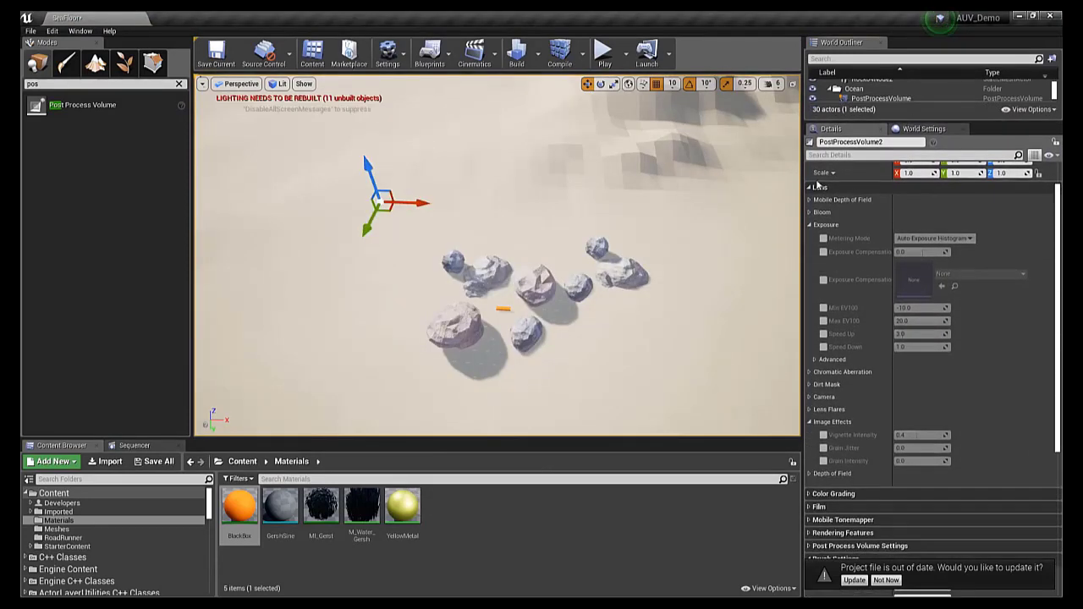
left_click_drag(804, 184, 533, 232)
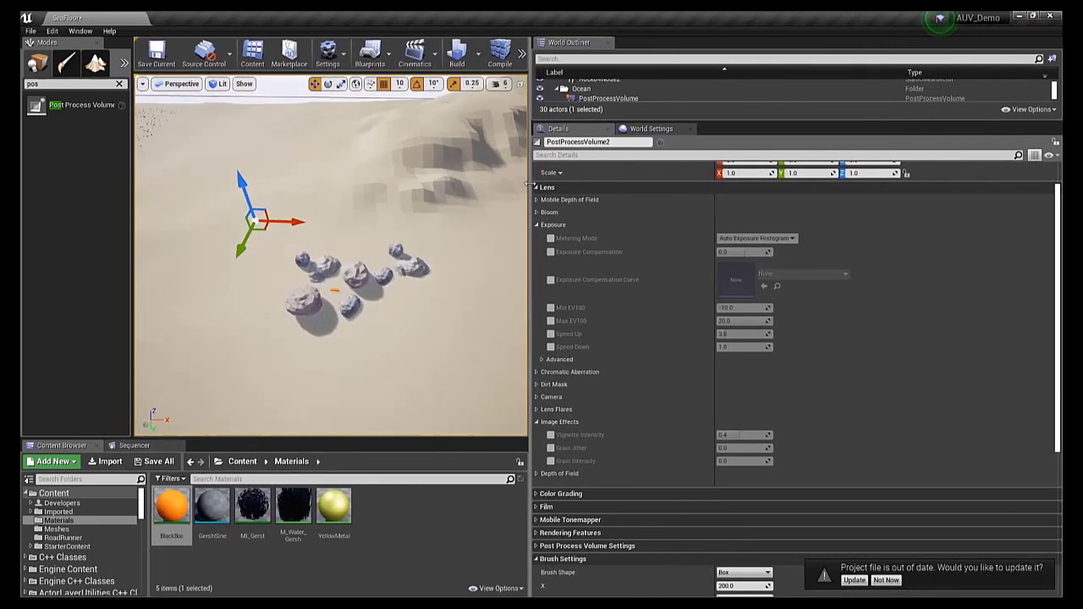
left_click(551, 253)
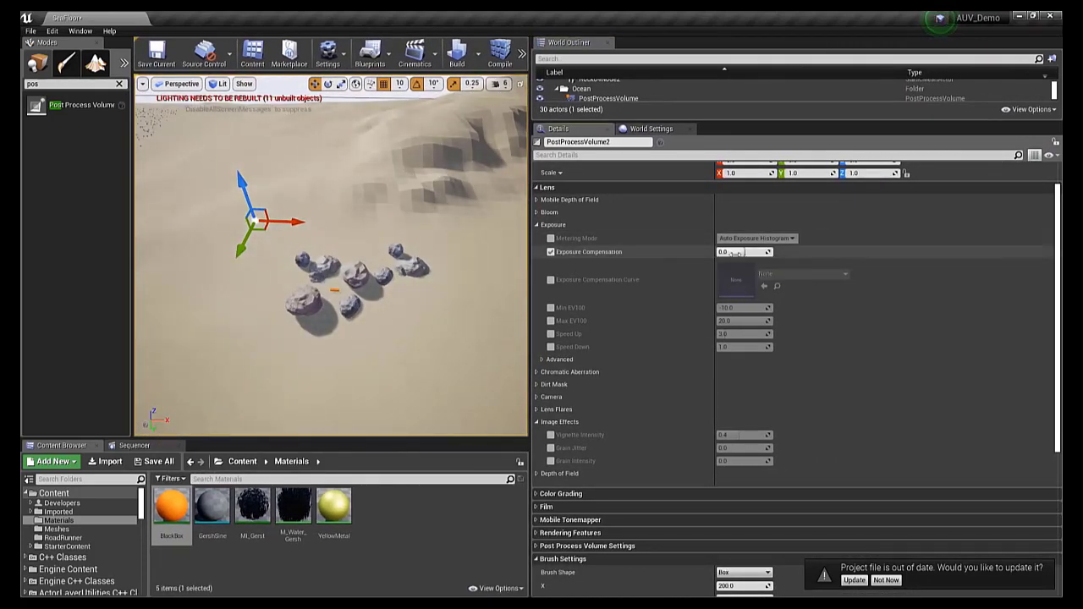
left_click(551, 308)
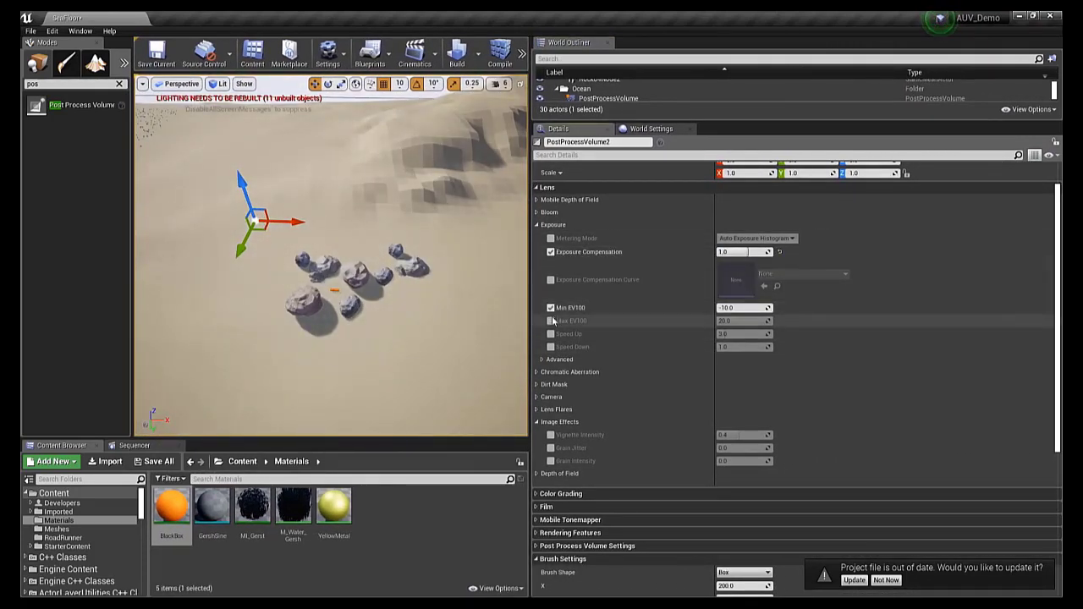
left_click(738, 308)
type("1")
left_click(735, 321)
type("1")
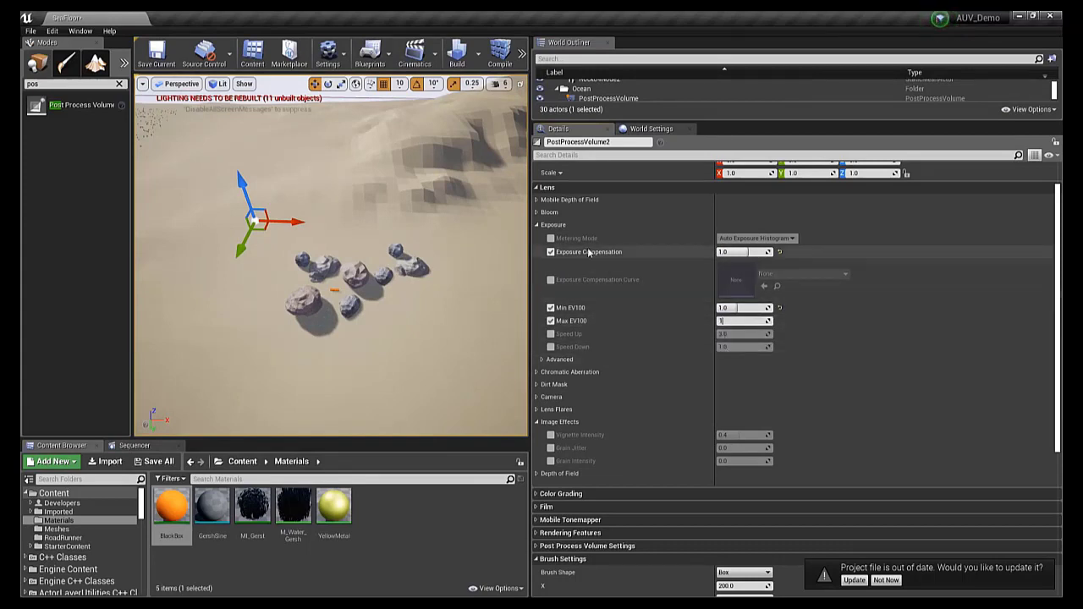
Step: Enable Vignette Intensity on the new post process volume and set it to 0.8
left_click(551, 435)
left_click(732, 435)
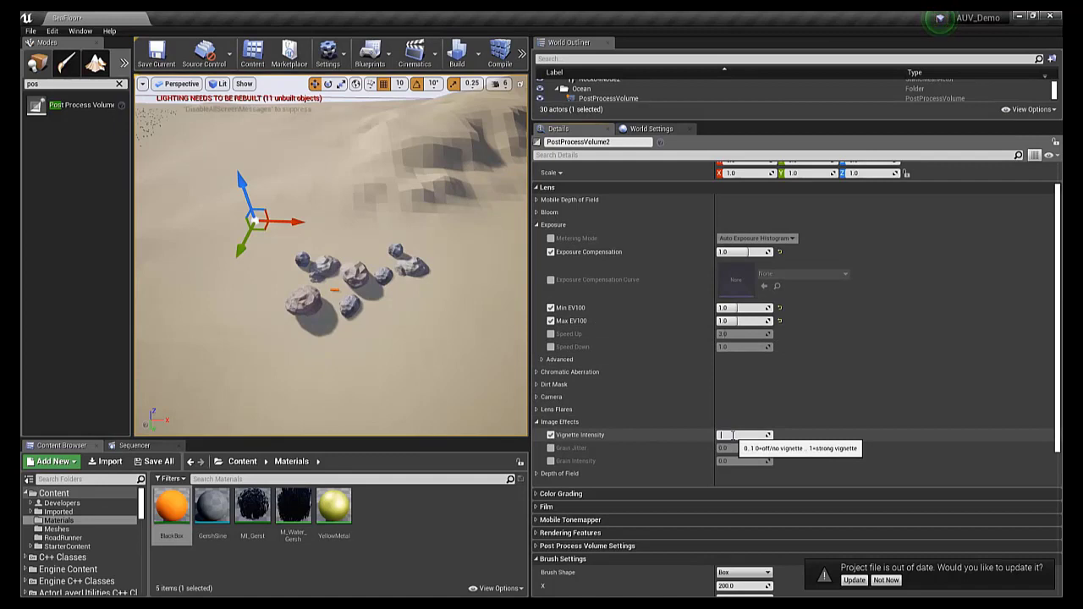
scroll(717, 436, "down", 3)
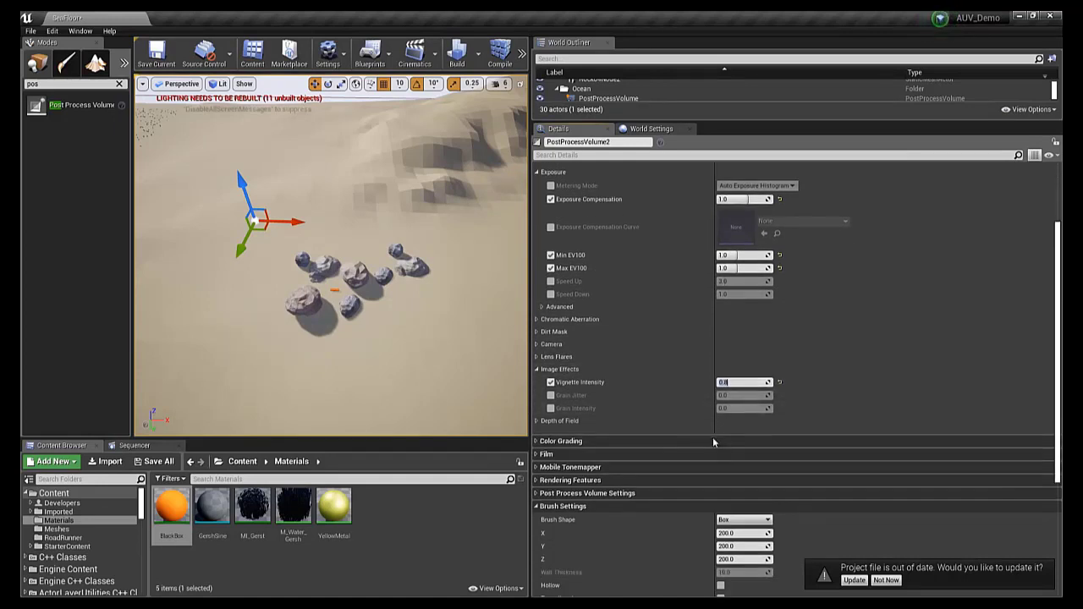
Step: Enable Scene Color Tint in the volume's miscellaneous color grading and pick a blue of R 0.106228, G 0.202595, B 1.0
left_click(560, 446)
scroll(583, 459, "down", 2)
scroll(584, 467, "down", 3)
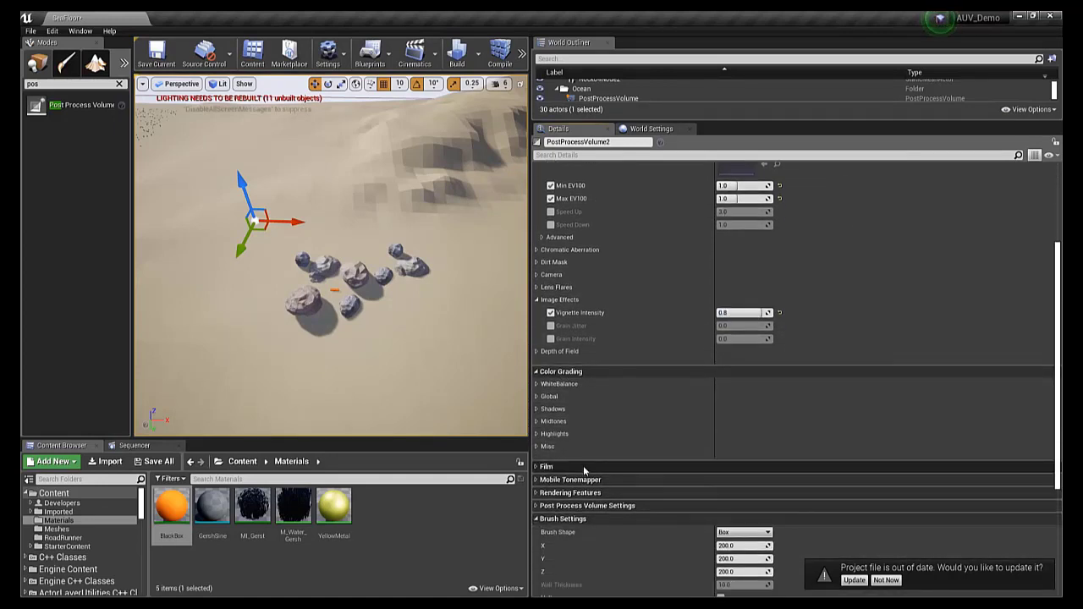
left_click(565, 429)
scroll(565, 433, "down", 2)
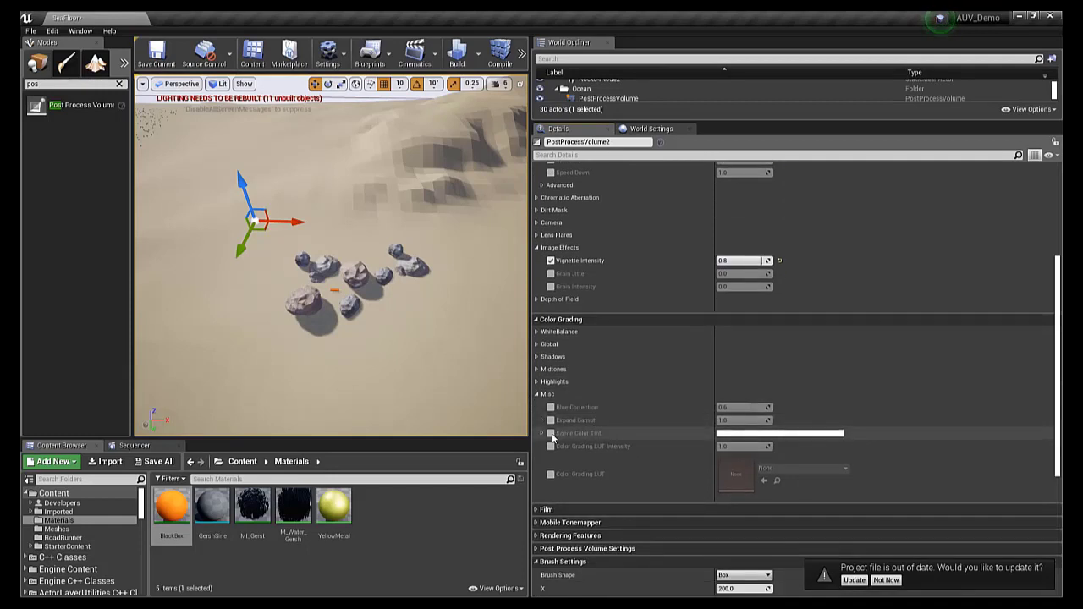
left_click(551, 433)
left_click(541, 432)
scroll(593, 436, "down", 2)
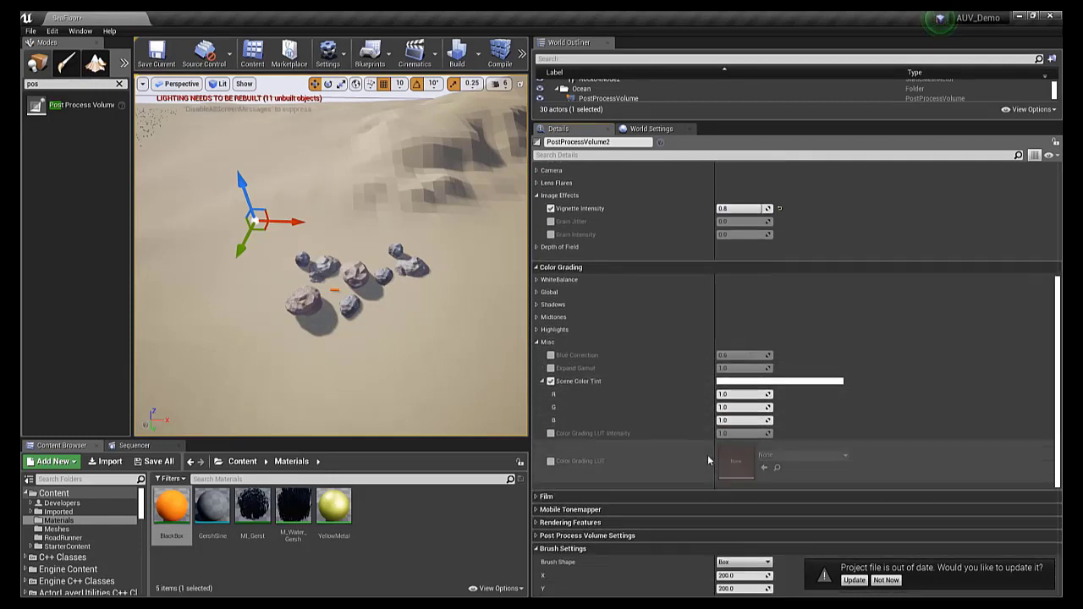
left_click(764, 382)
left_click(806, 360)
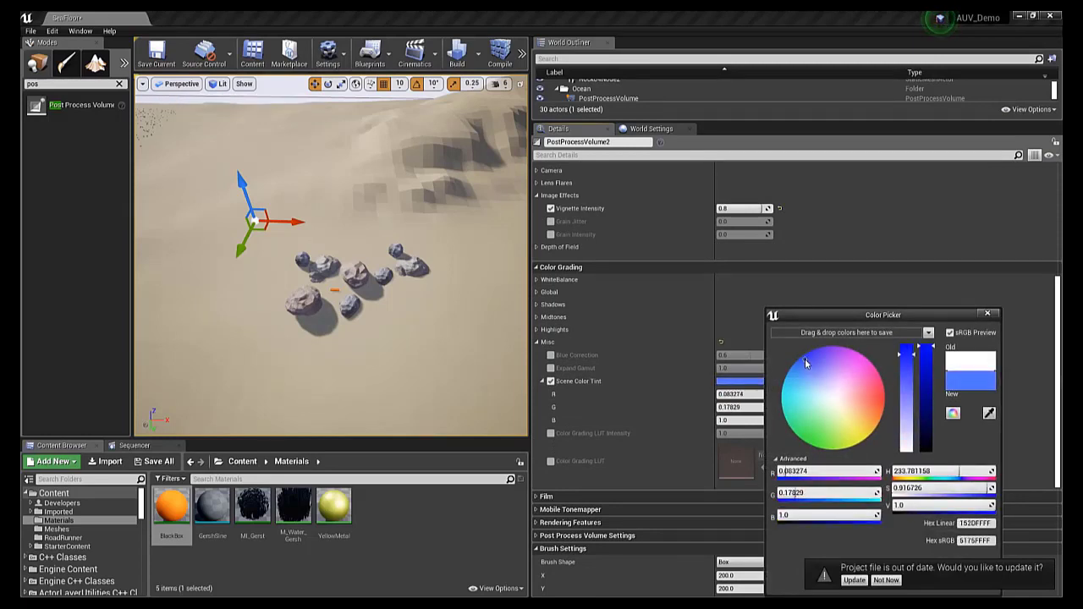
left_click_drag(804, 359, 806, 359)
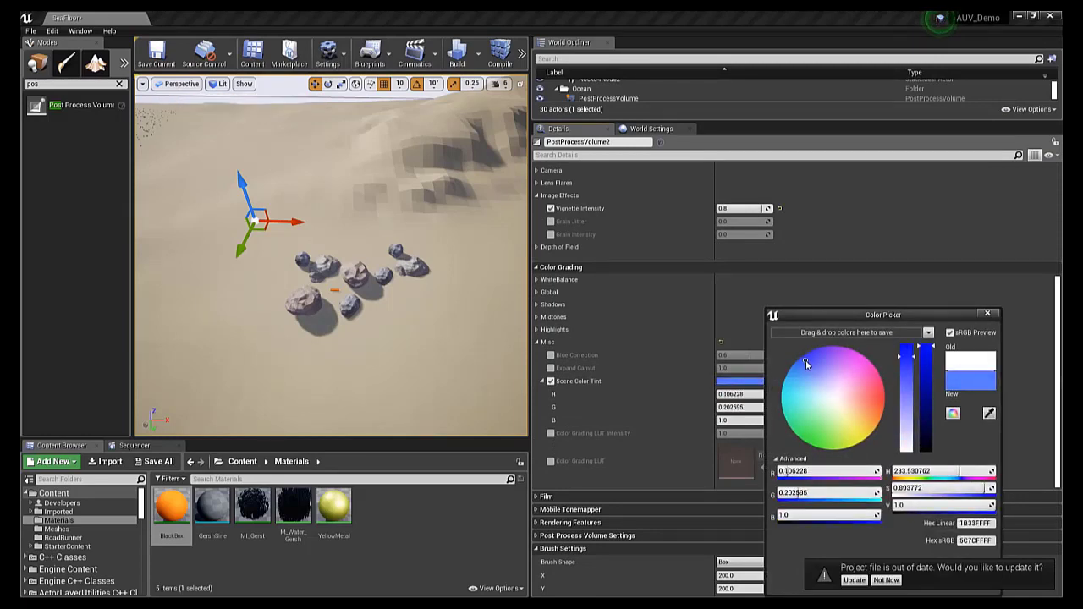
left_click(987, 314)
Step: Enable the volume's Film overrides and set Slope to 0.6, Toe to 0.5 and Shoulder to 0.25
scroll(592, 314, "down", 3)
left_click(538, 306)
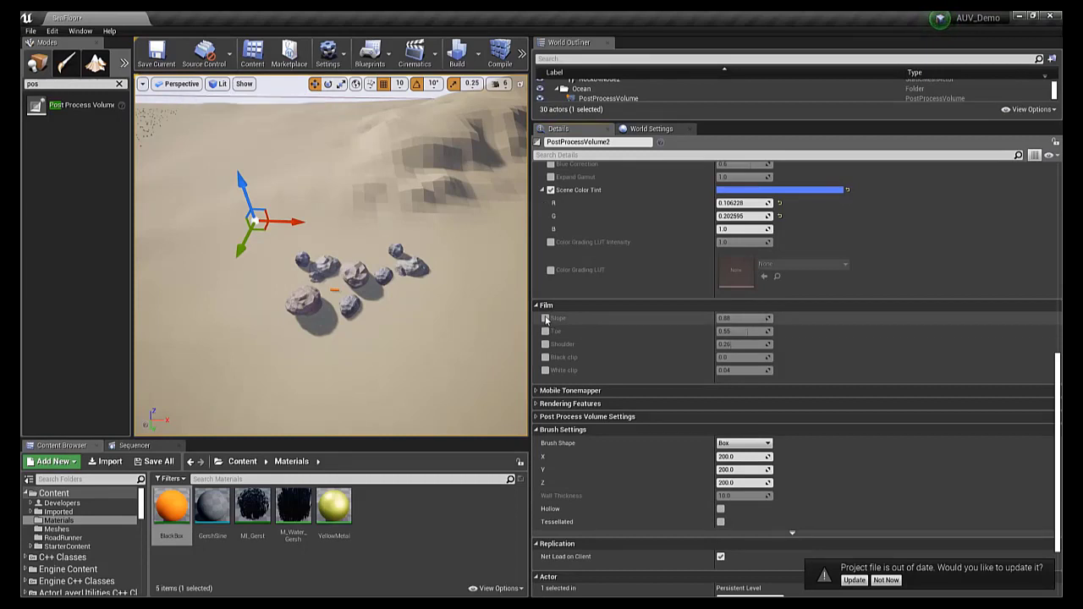
left_click(545, 318)
left_click(545, 331)
left_click(742, 318)
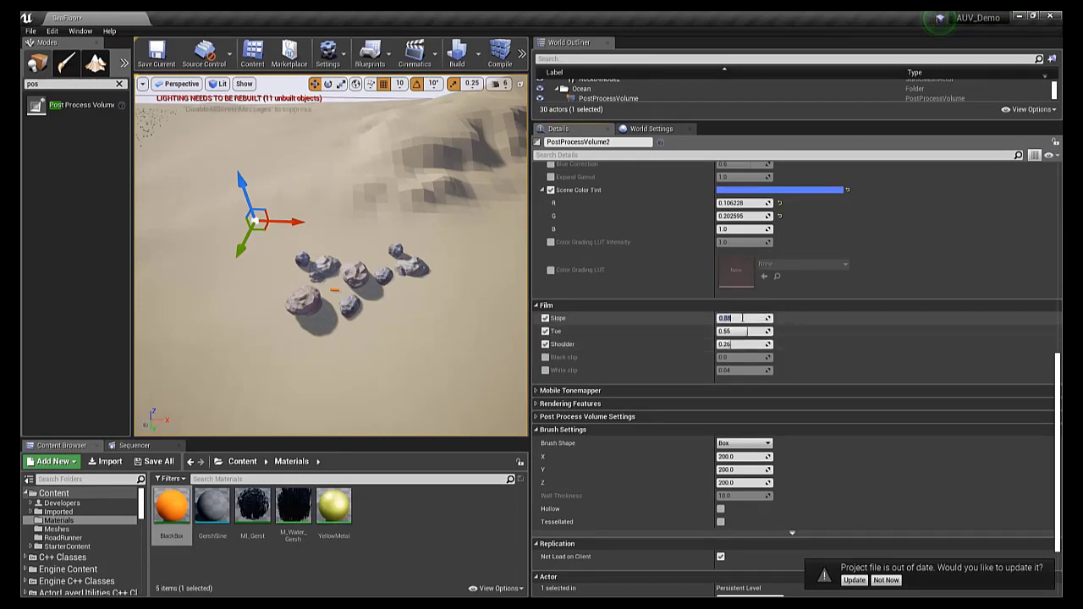
left_click(738, 331)
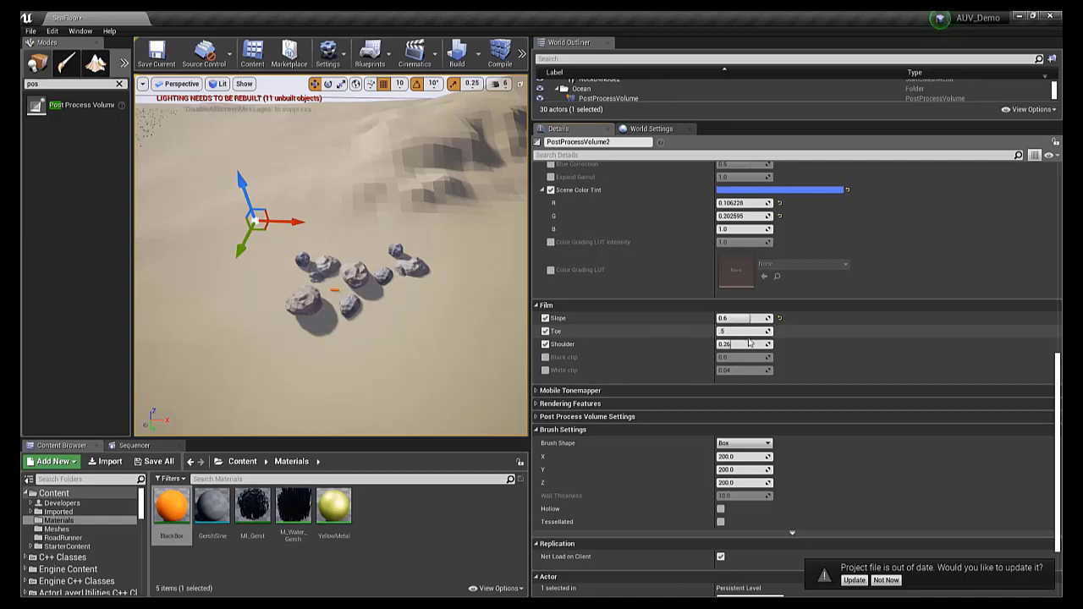
left_click(744, 343)
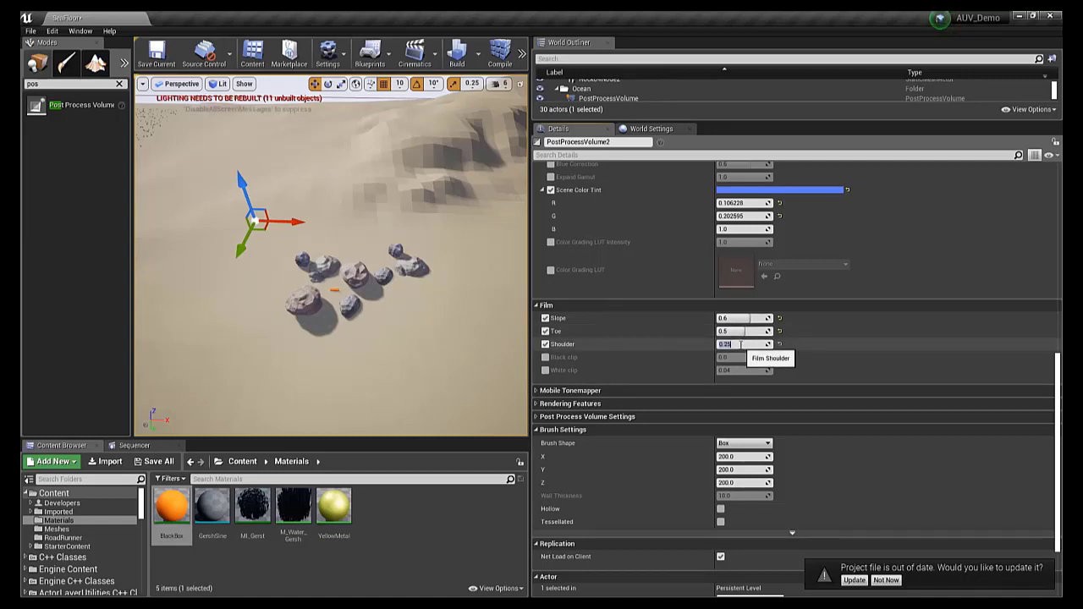
scroll(739, 345, "down", 2)
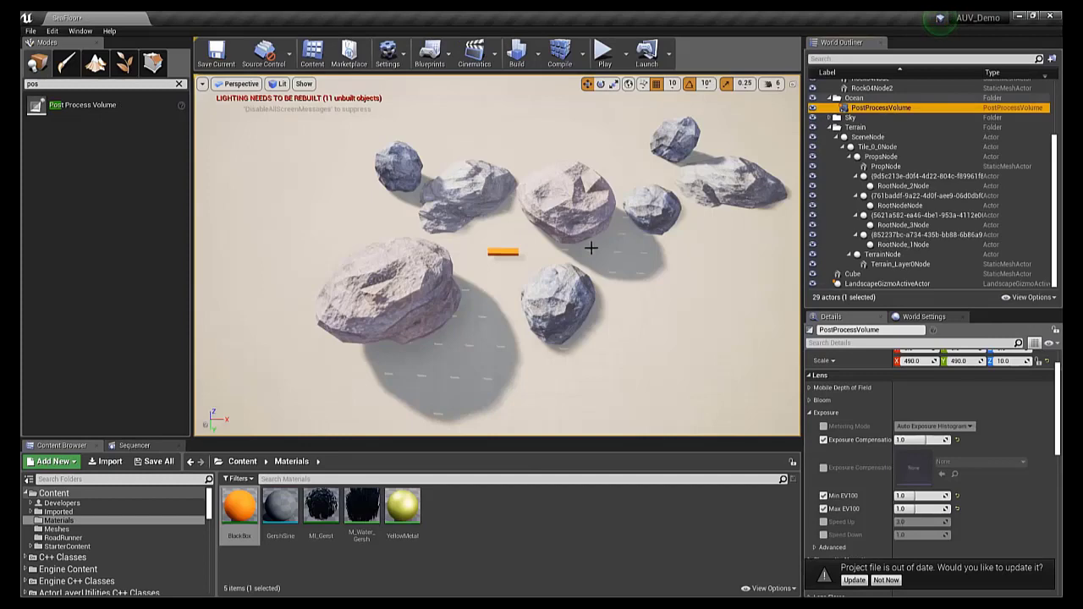
Step: Examine the extent of the Ocean folder's PostProcessVolume over the seafloor, from outside and from near the ground
key("f")
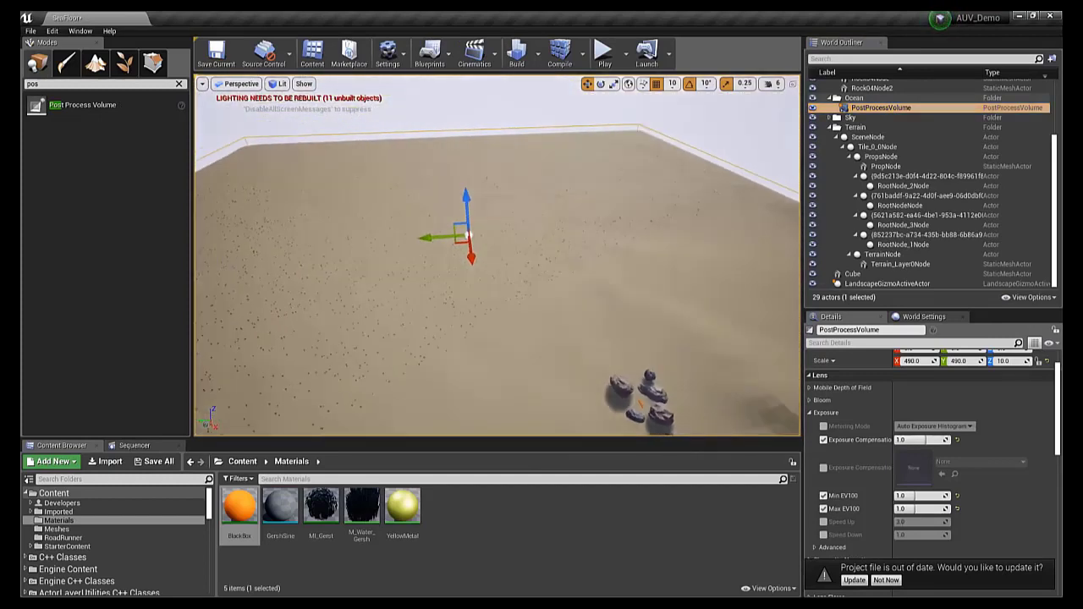
right_click_drag(496, 254, 304, 169)
key("w")
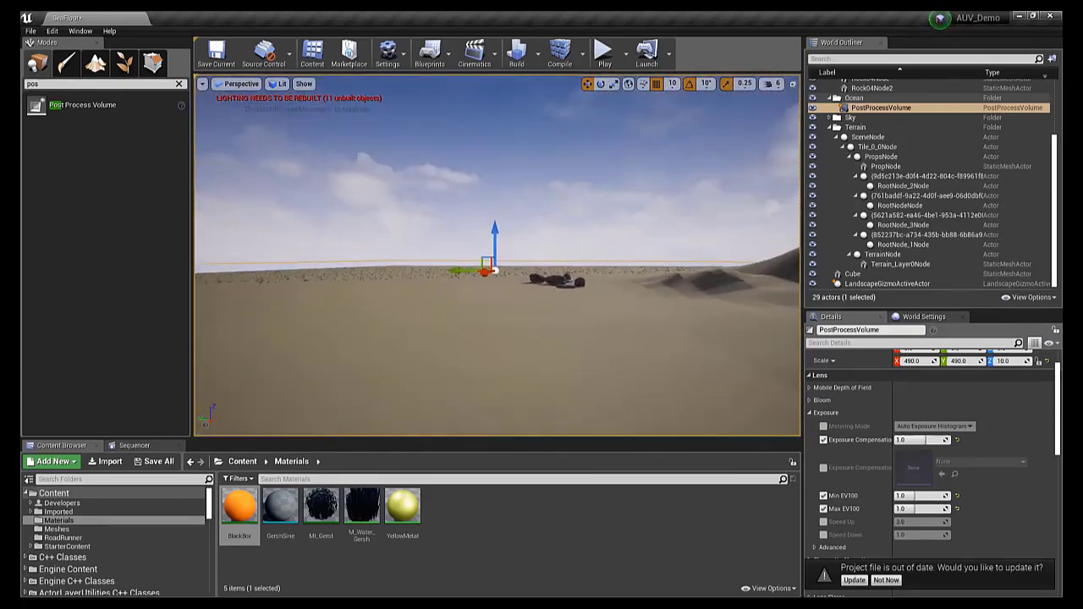
right_click_drag(452, 239, 459, 258)
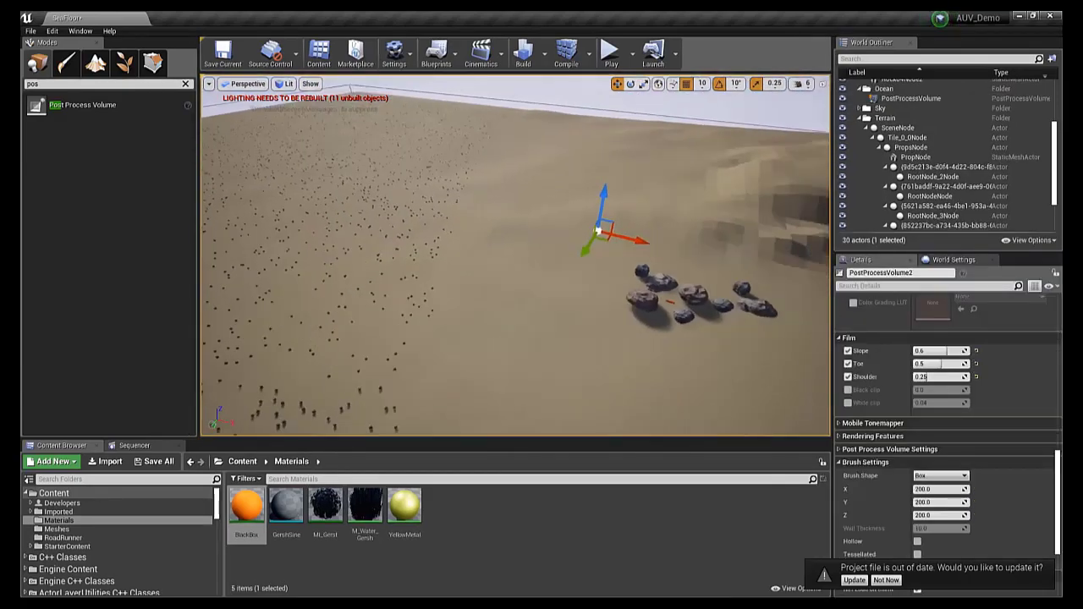
Step: Create a new landscape over the seafloor with 2×2 Sections per component
key("s")
right_click_drag(661, 320, 579, 377)
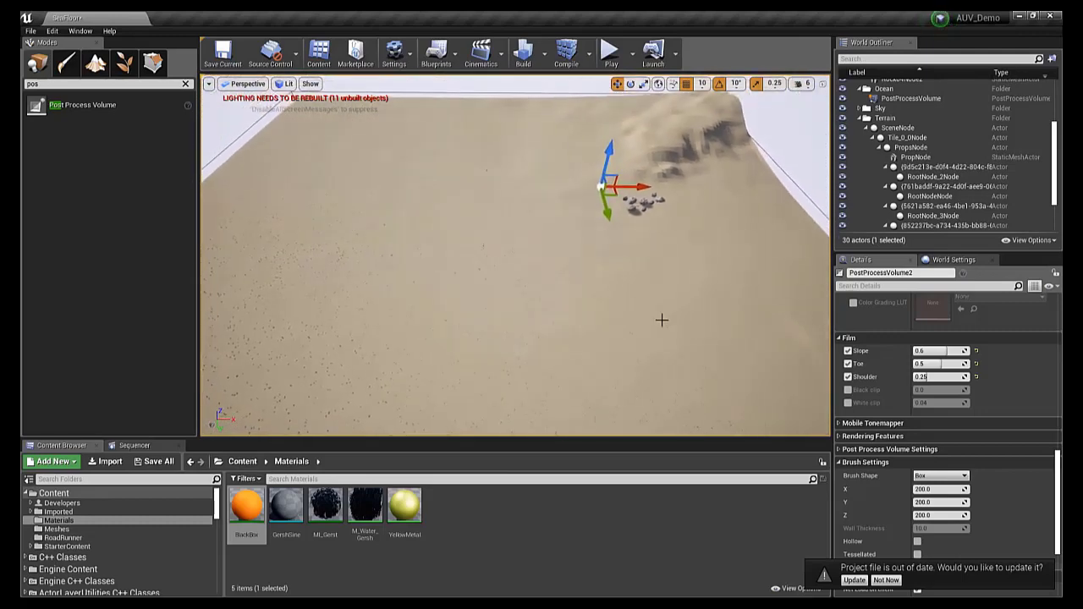
left_click(123, 64)
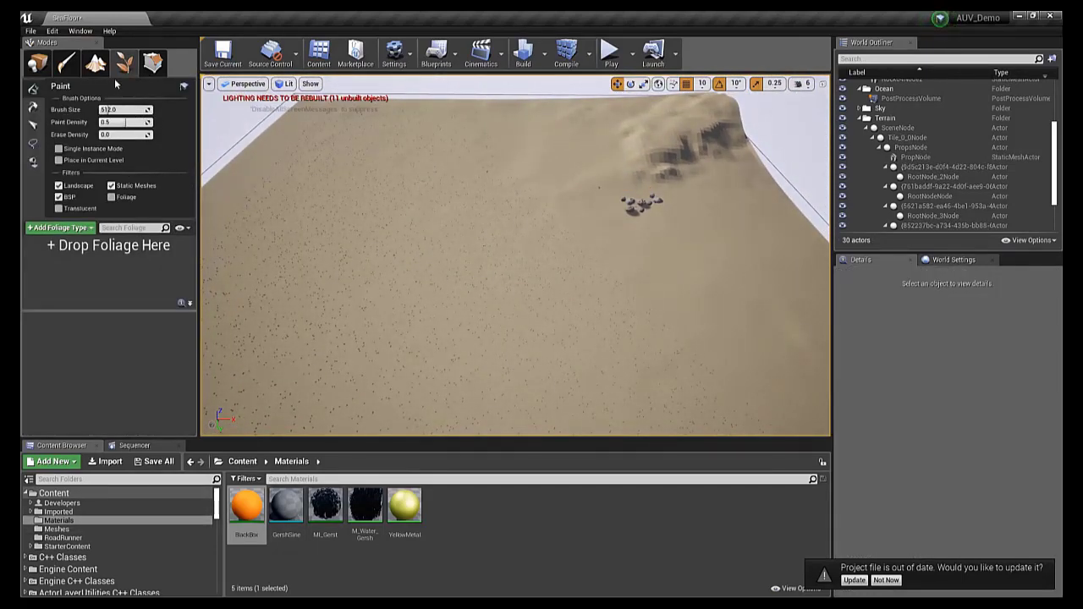
left_click(99, 66)
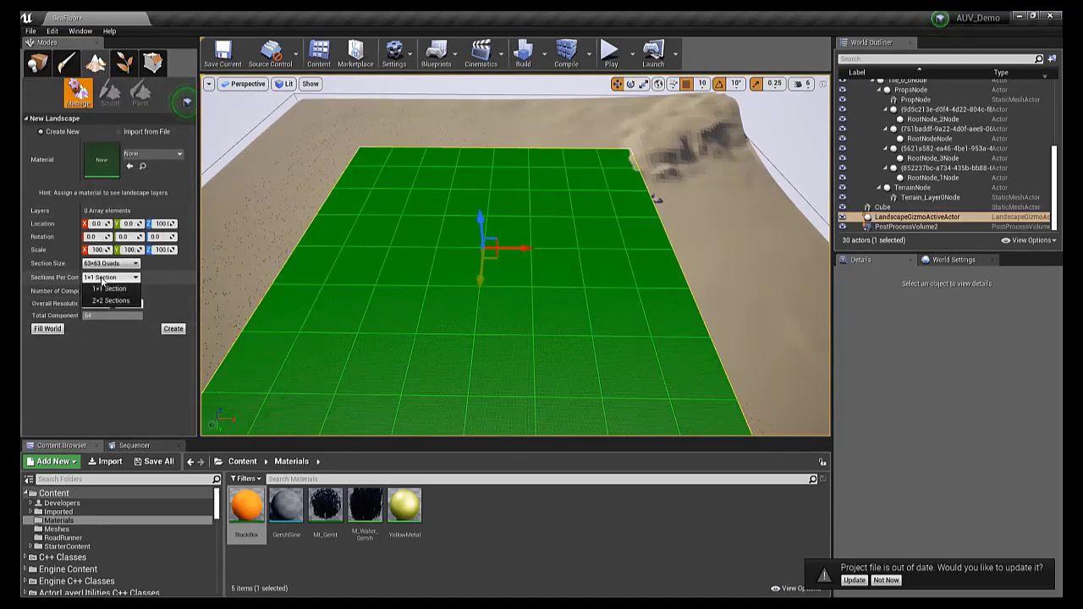
left_click(106, 301)
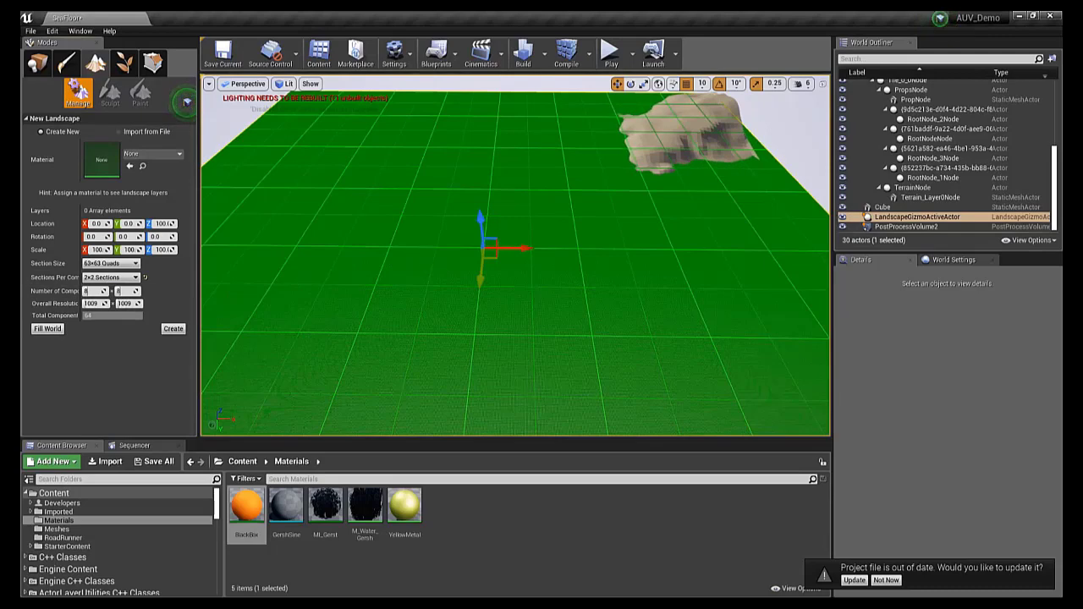
right_click_drag(426, 261, 426, 297)
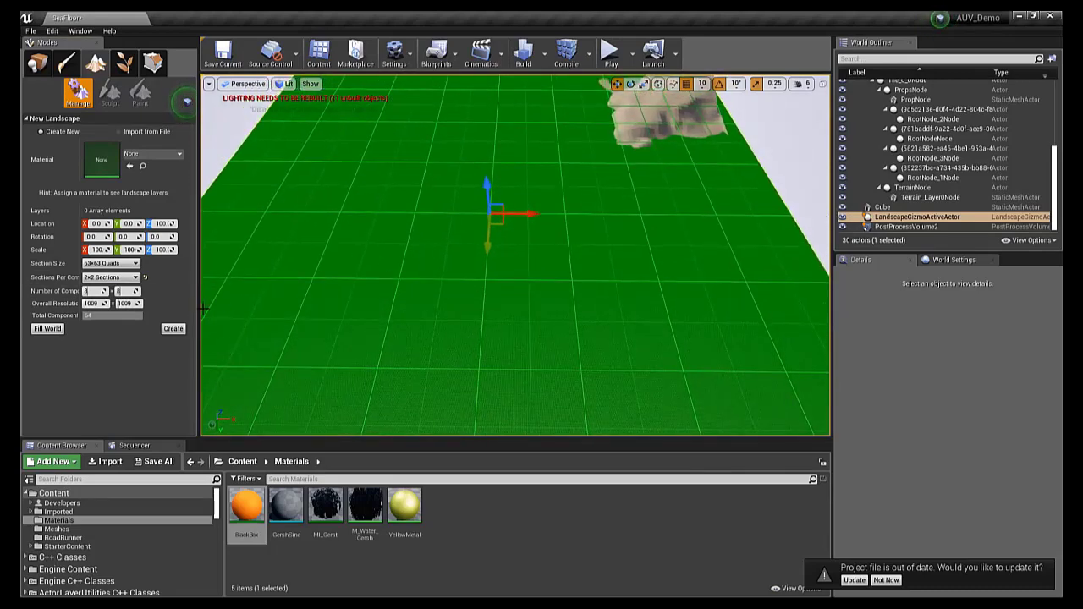
left_click(174, 329)
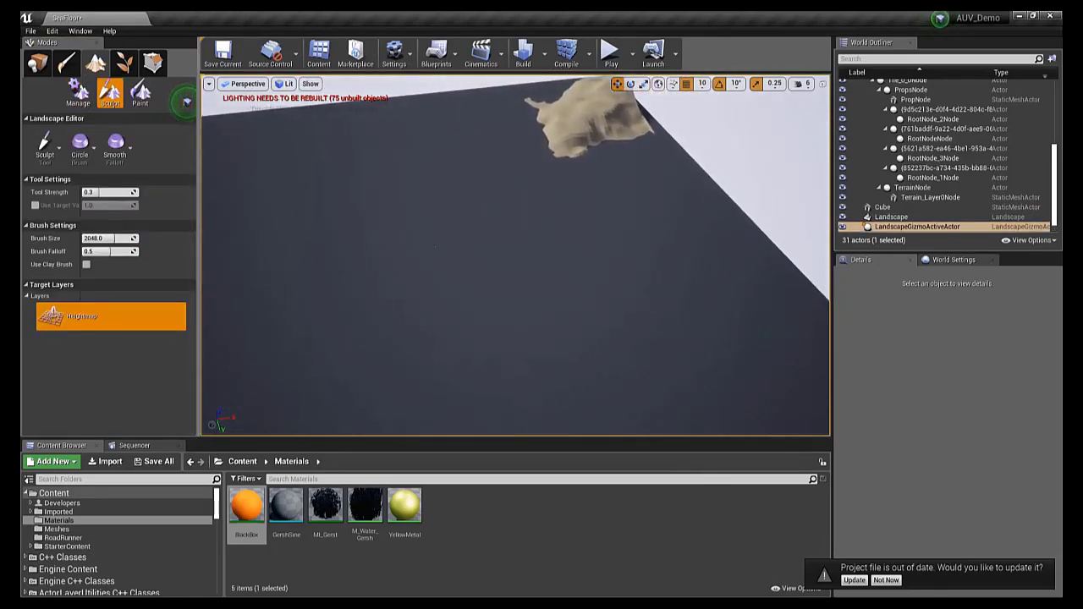
Step: Assign the MI_Gerst material as the Landscape Material of the new Landscape actor
key("w")
mouse_move(514, 254)
right_mouse_down()
mouse_move(509, 264)
mouse_move(504, 253)
right_mouse_up()
mouse_move(288, 240)
right_mouse_down()
mouse_move(296, 228)
mouse_move(312, 288)
right_mouse_up()
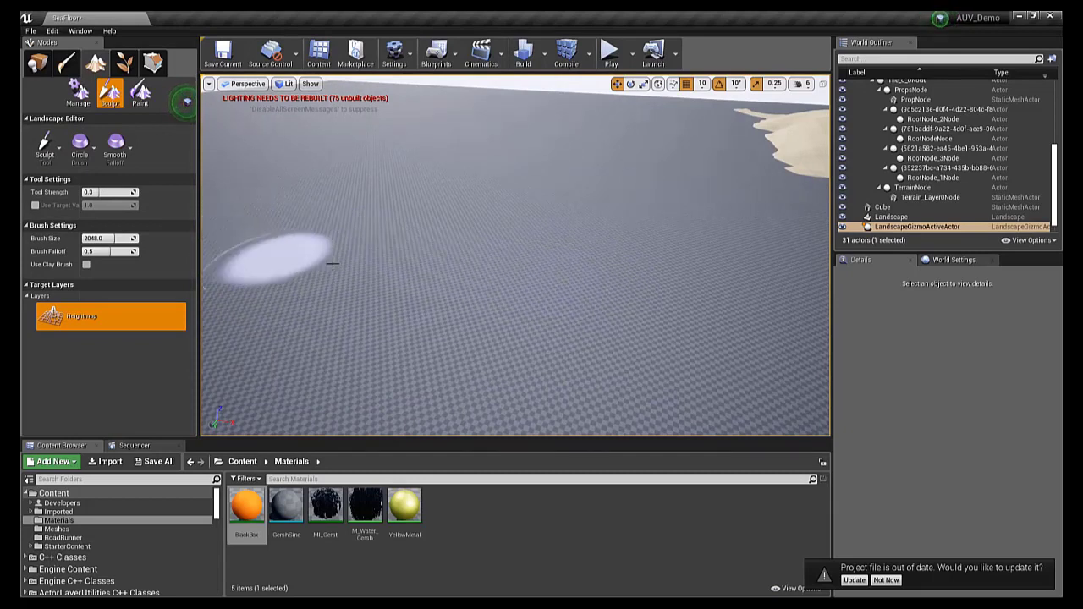
left_click(897, 218)
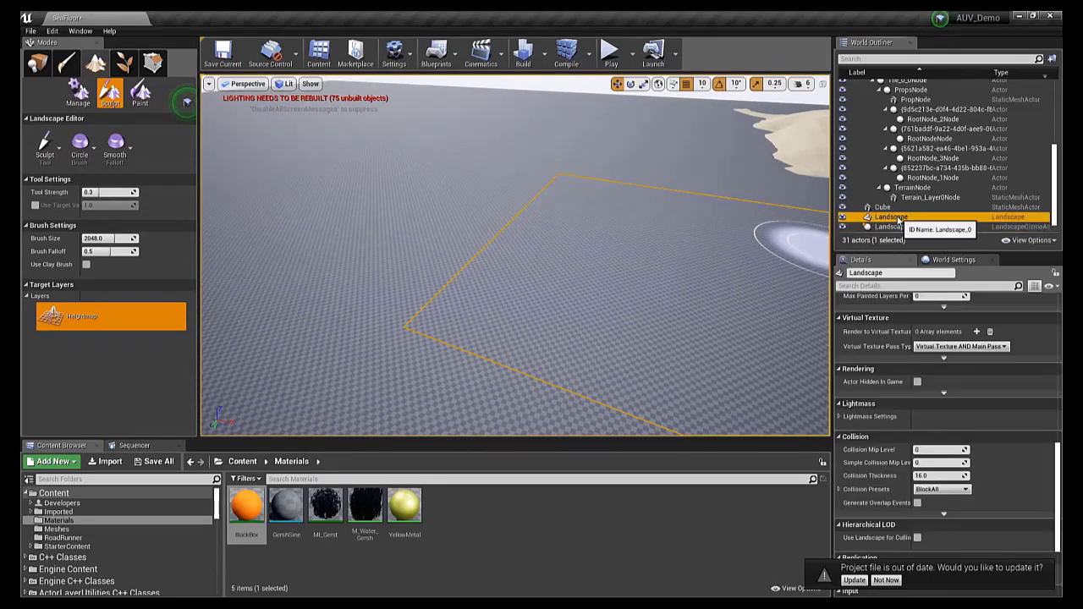
left_click(913, 227)
left_click(901, 218)
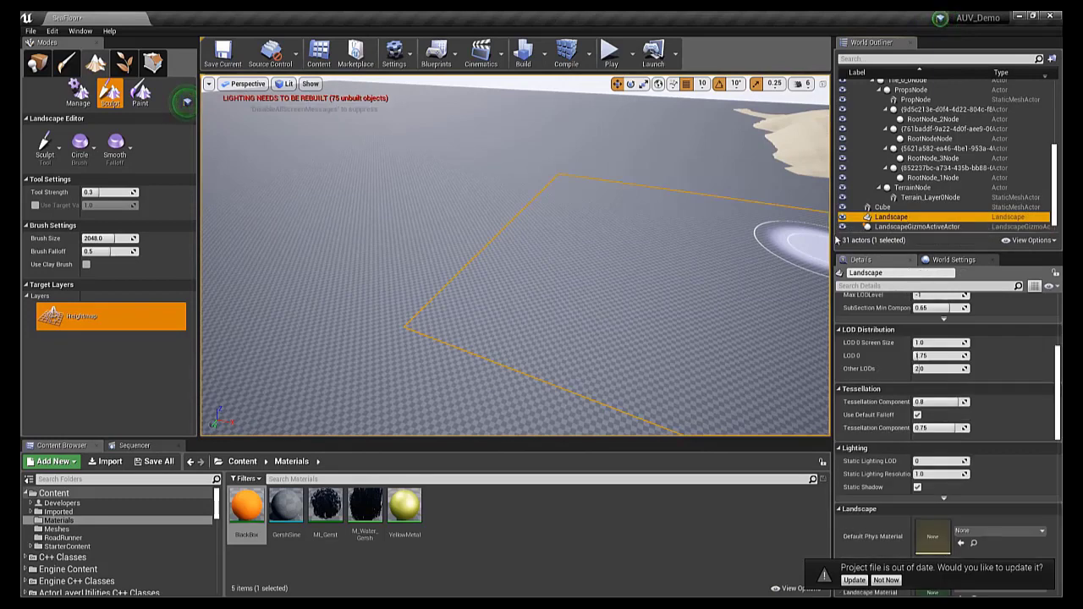
scroll(939, 491, "down", 5)
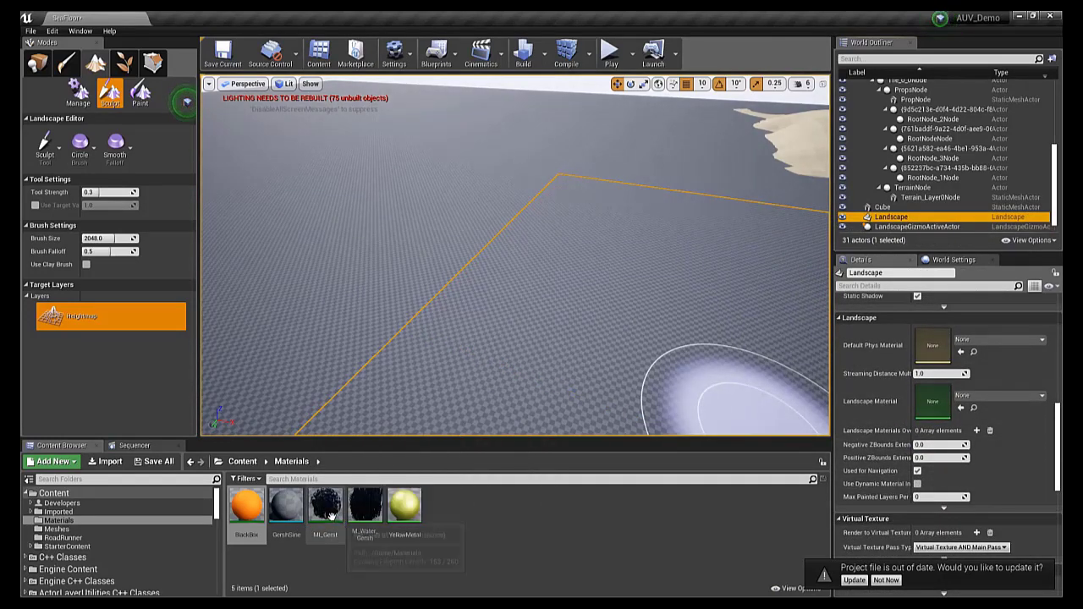
left_click_drag(325, 508, 927, 399)
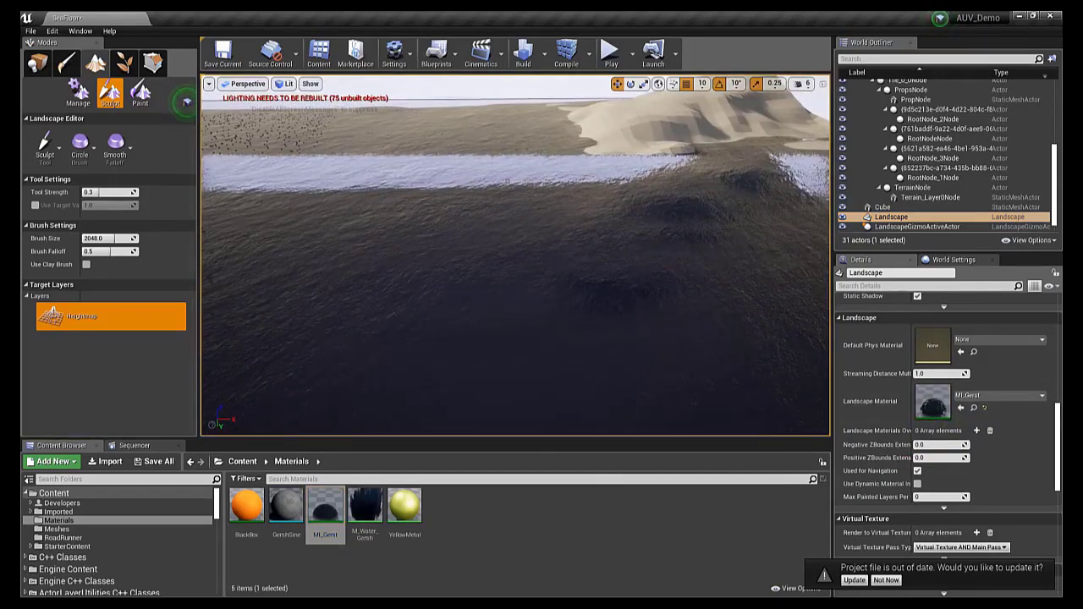
Step: Examine the landscape water surface from above, and the rocks on the seafloor from below it
right_click_drag(363, 274, 371, 273)
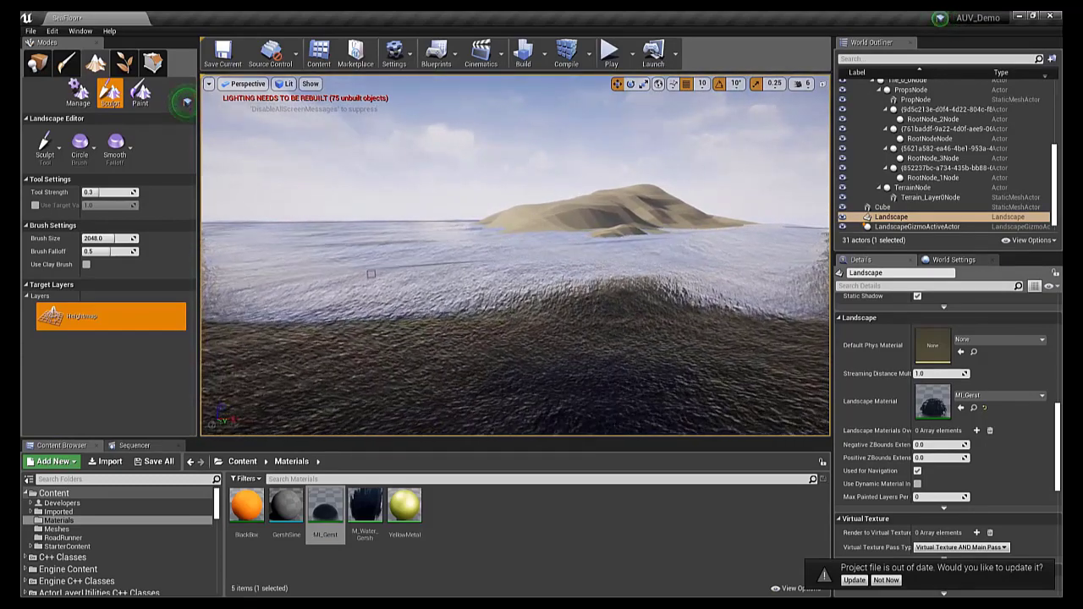
middle_click_drag(367, 274, 366, 228)
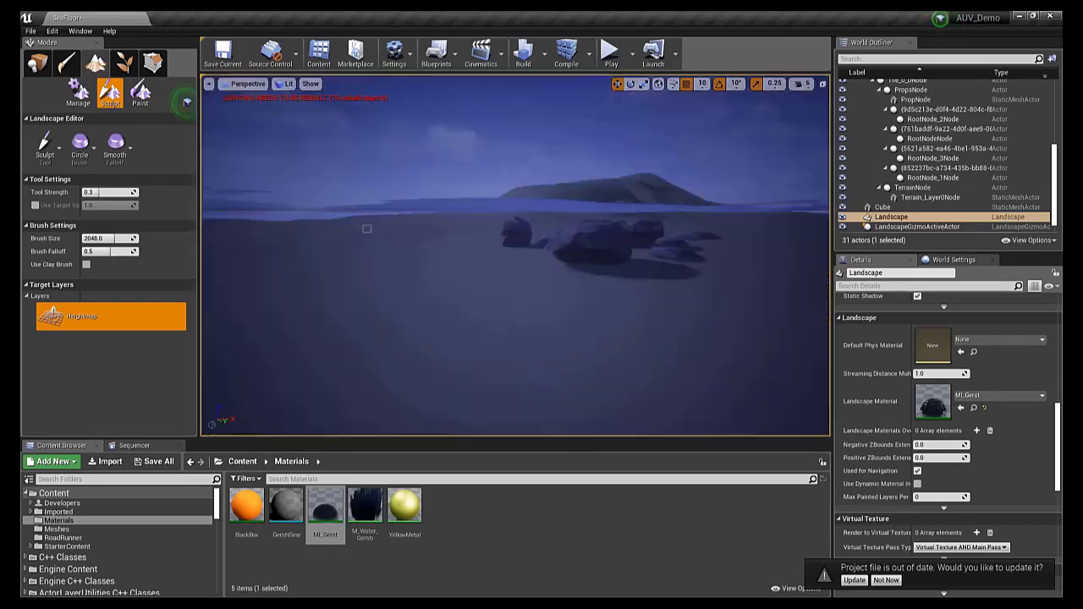
right_click_drag(367, 228, 365, 214)
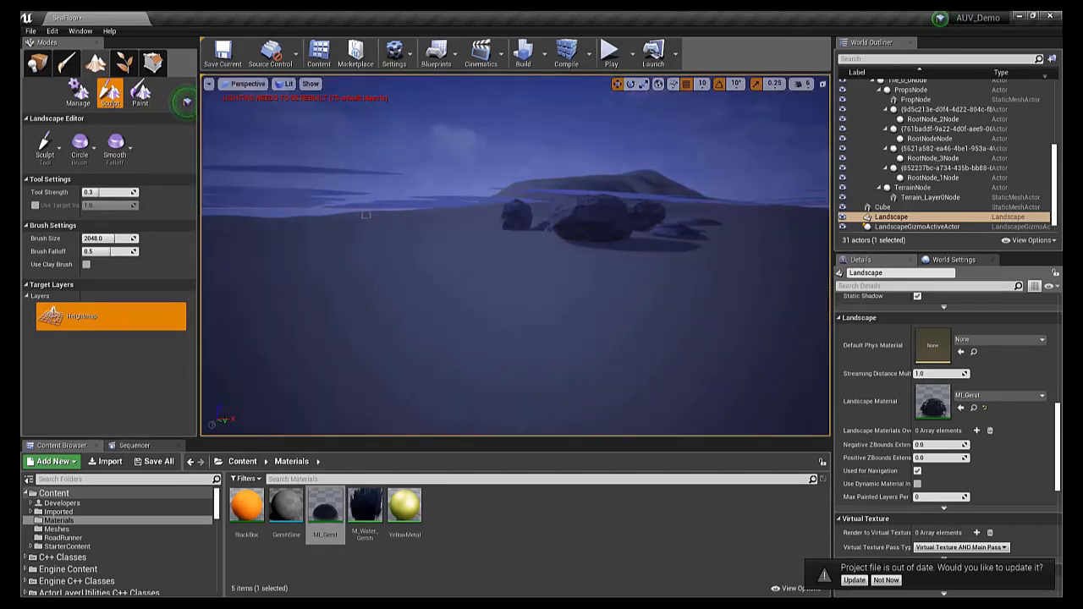